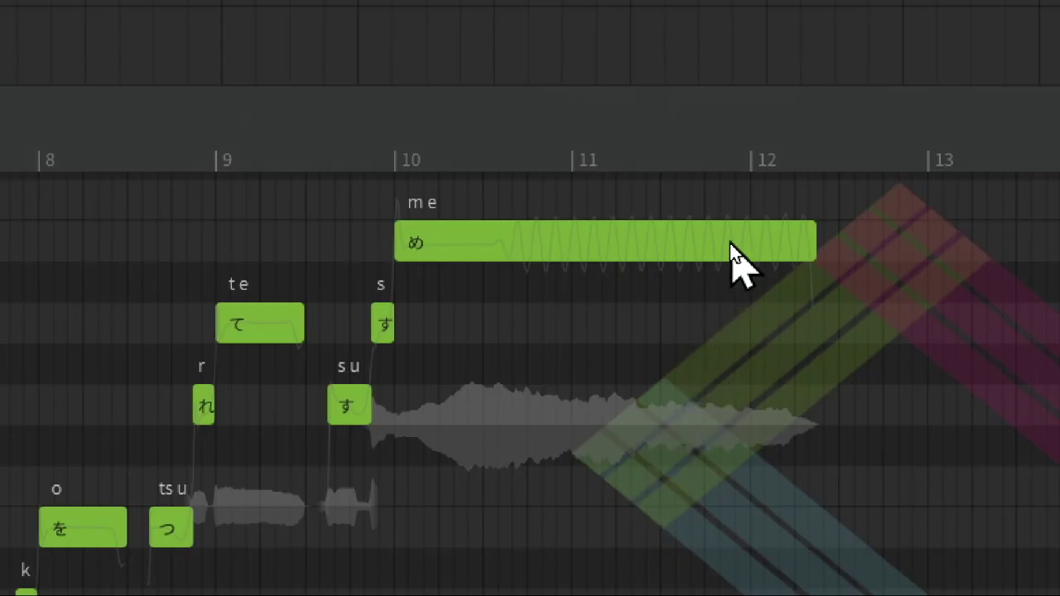
Start the vibrato of the long め note earlier by trying a start timing of 0.850 sec and raising it slightly
scroll(729, 248, up, 3)
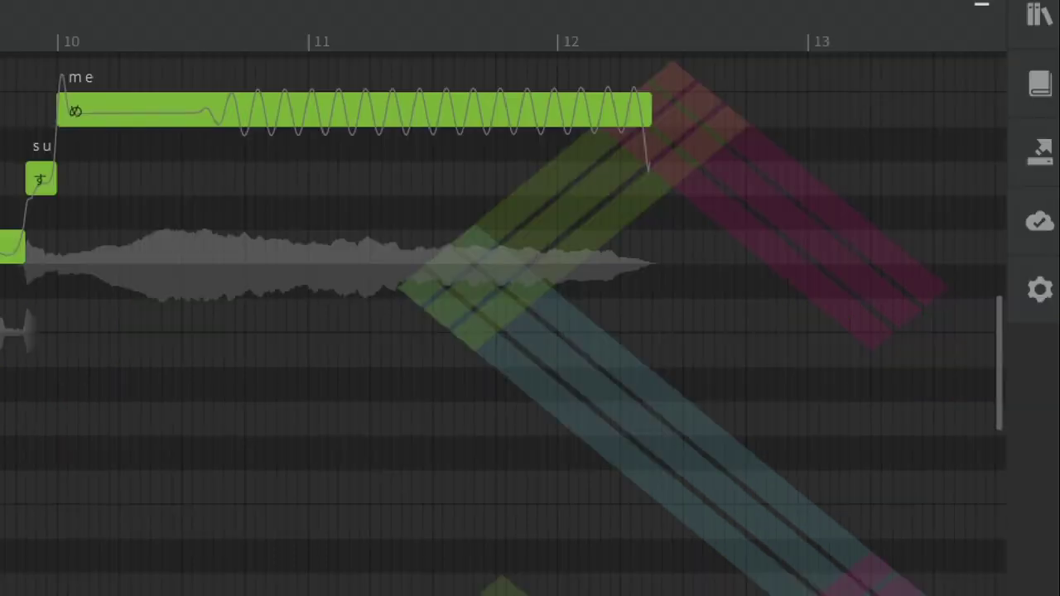
click(1041, 1)
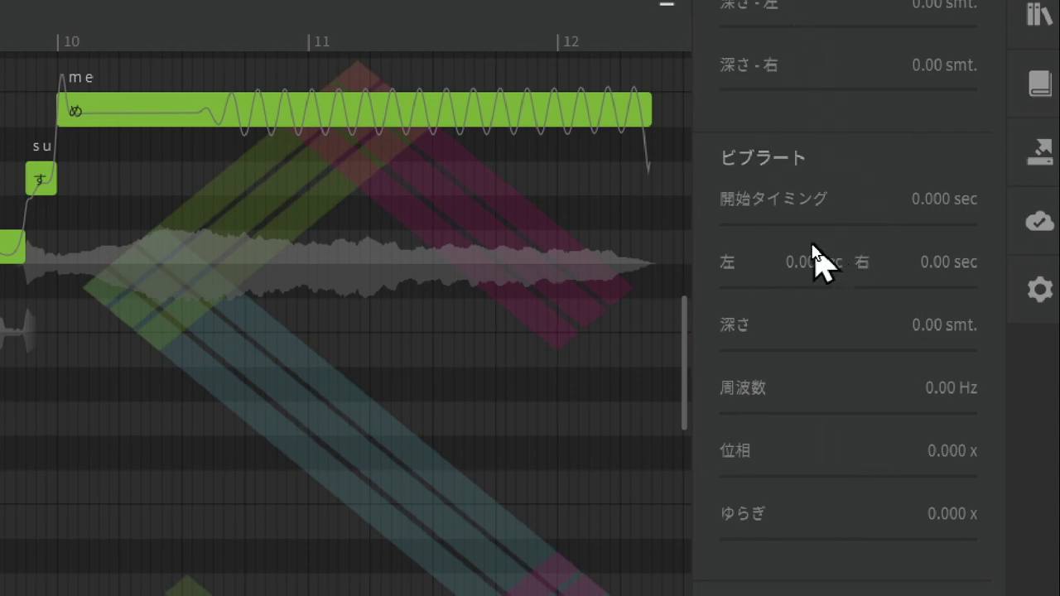
click(431, 116)
scroll(928, 265, down, 3)
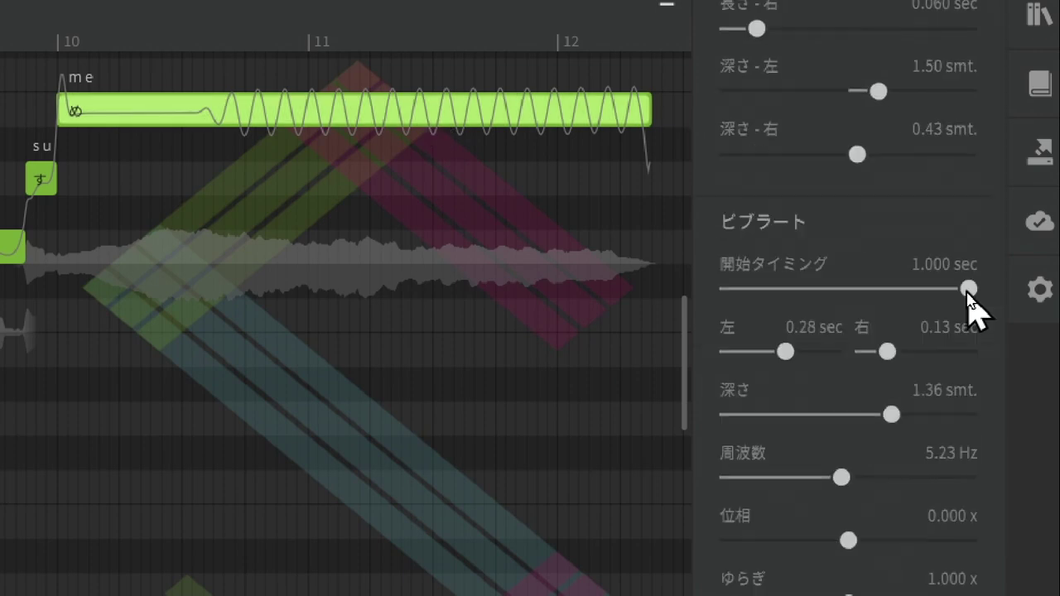
drag(971, 288, 933, 290)
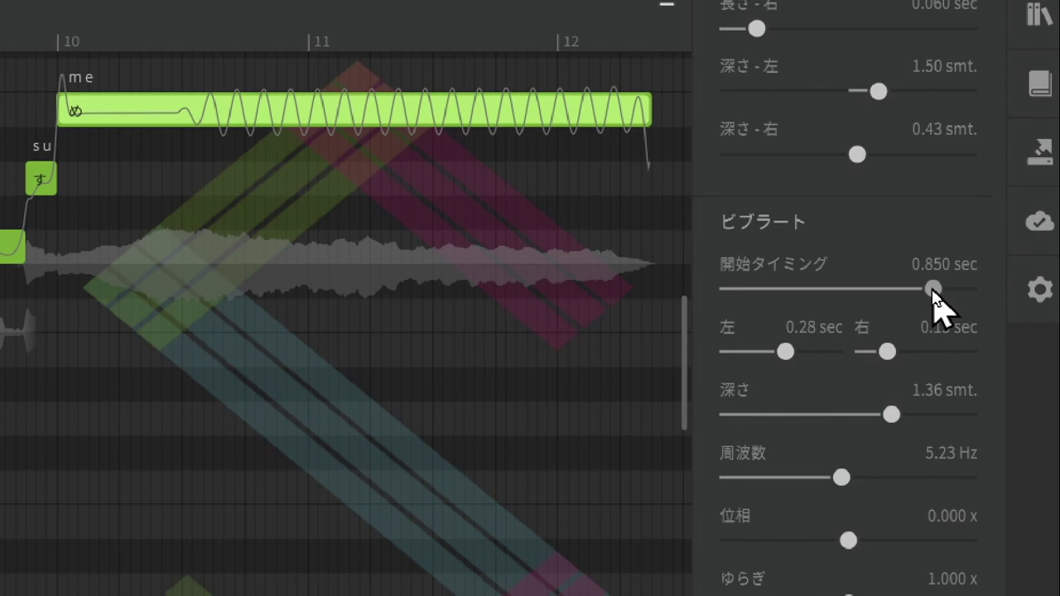
drag(934, 290, 946, 290)
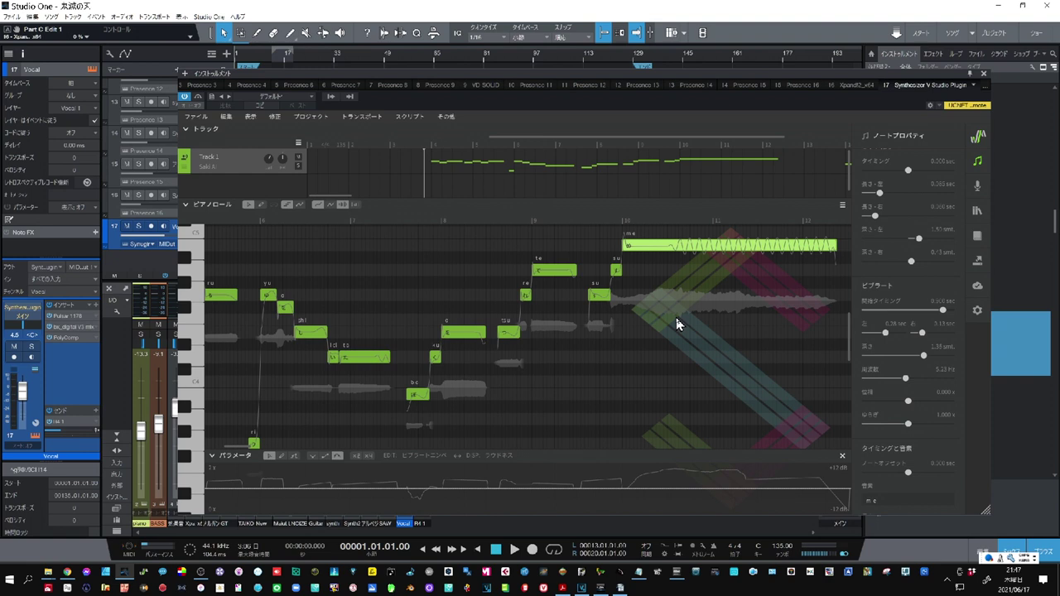
Try the pencil tool in the piano roll and return to the selection tool
scroll(661, 329, down, 2)
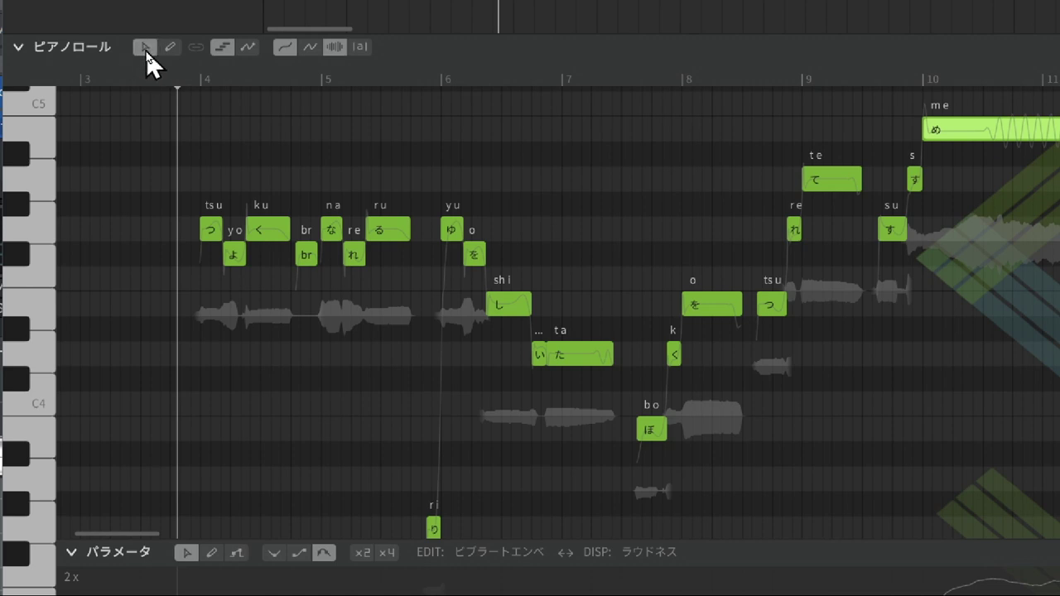
click(145, 52)
key(alt+2)
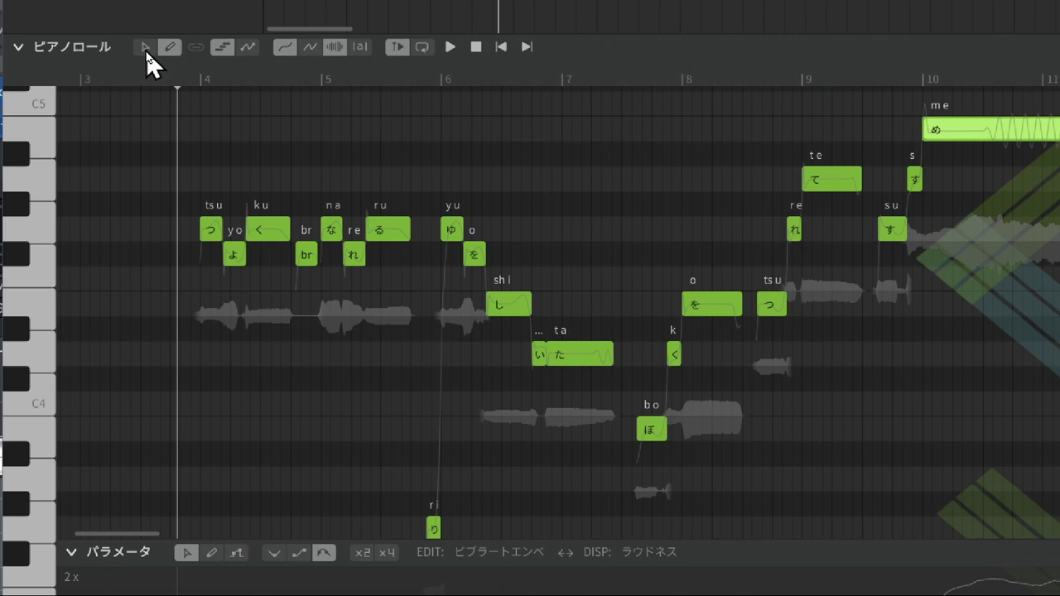
click(146, 50)
click(168, 48)
click(144, 49)
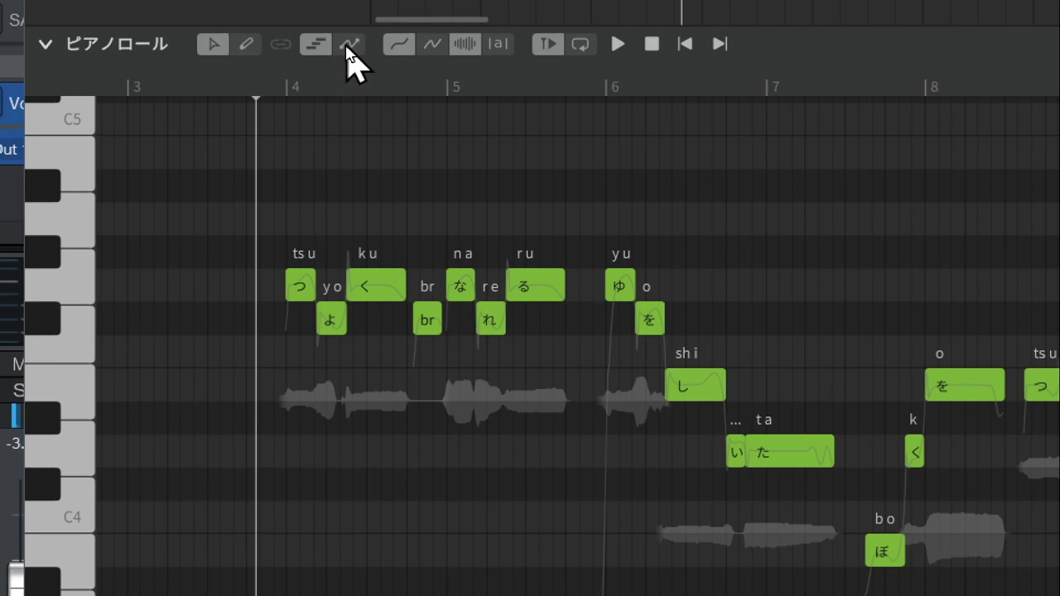
Try the pitch curve editing mode in the piano roll and return to note editing mode
click(347, 48)
drag(675, 200, 291, 430)
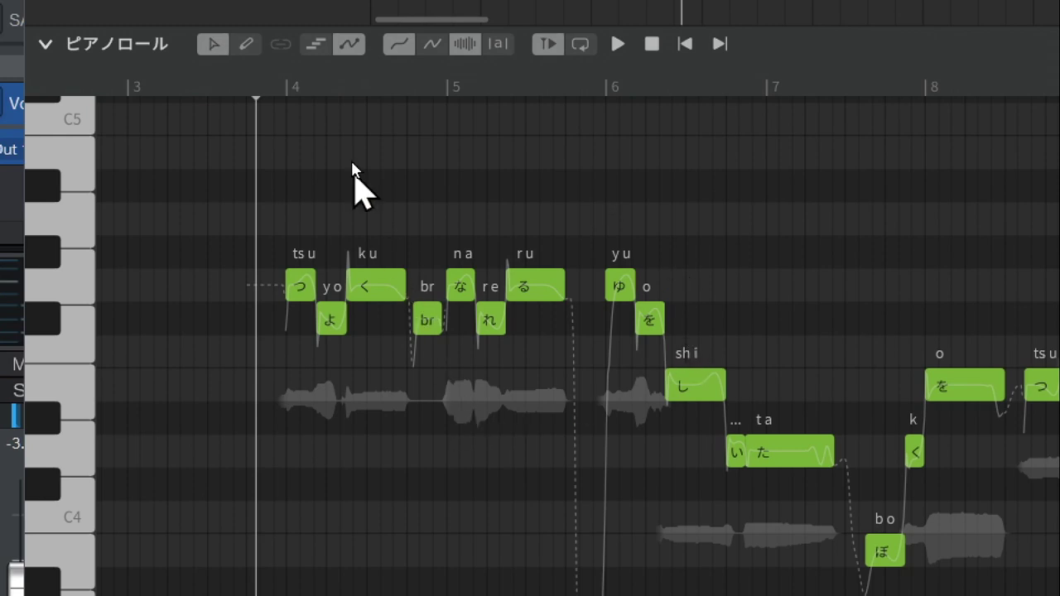
click(317, 45)
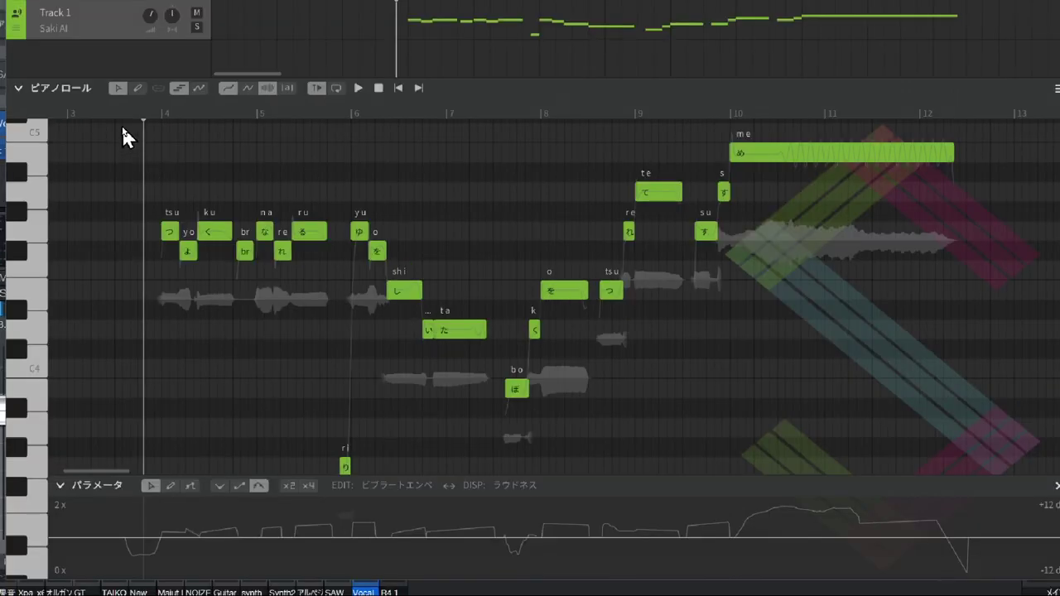
Select all notes from つ to the long め and apply ピッチ自動調整 with 自由度 0.65 and random seed 0
drag(123, 125, 990, 501)
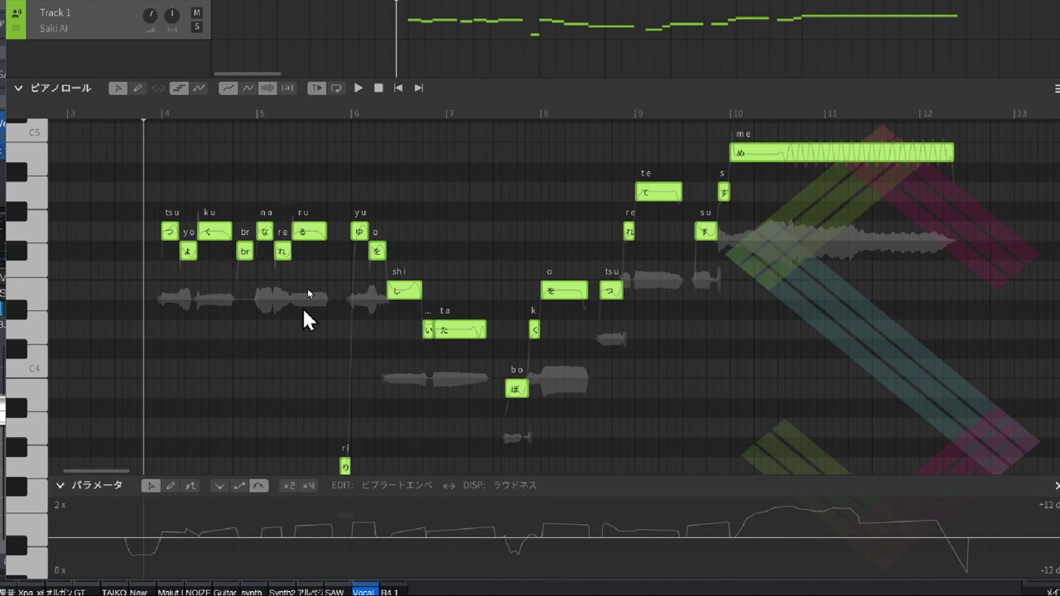
click(310, 173)
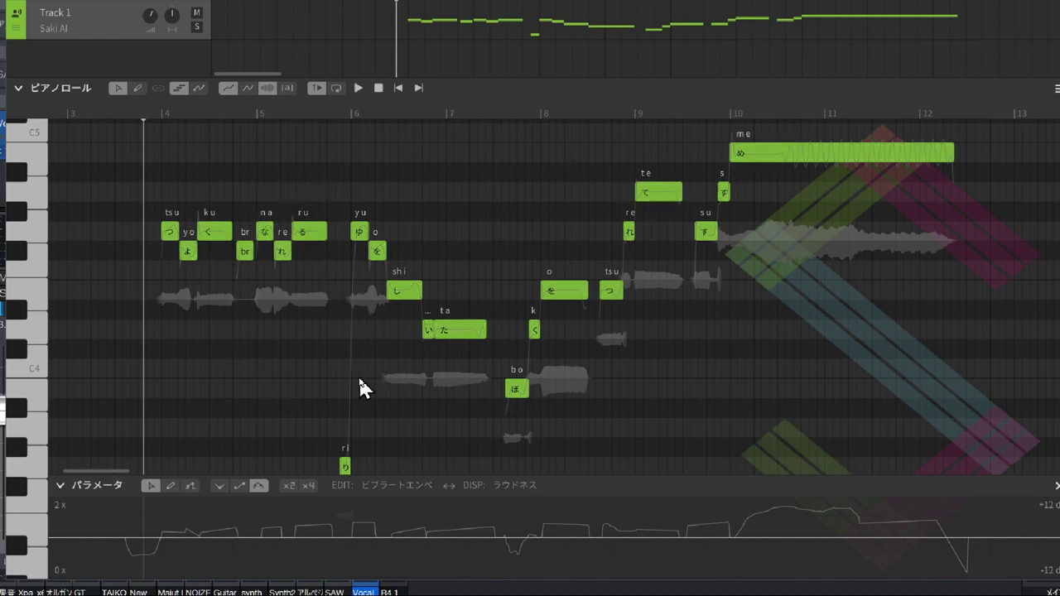
drag(131, 126, 970, 520)
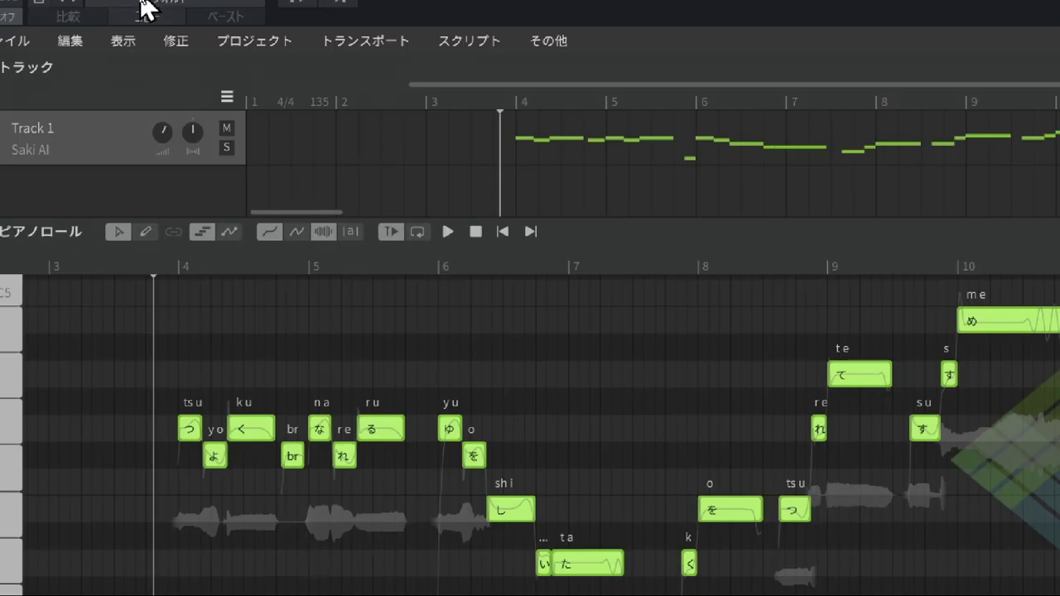
click(183, 43)
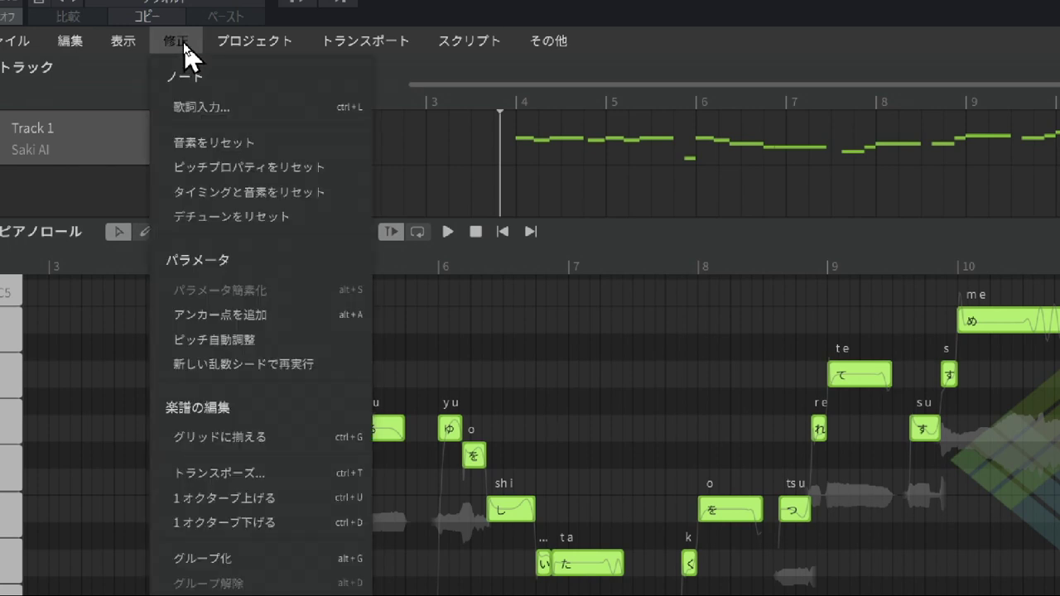
click(263, 340)
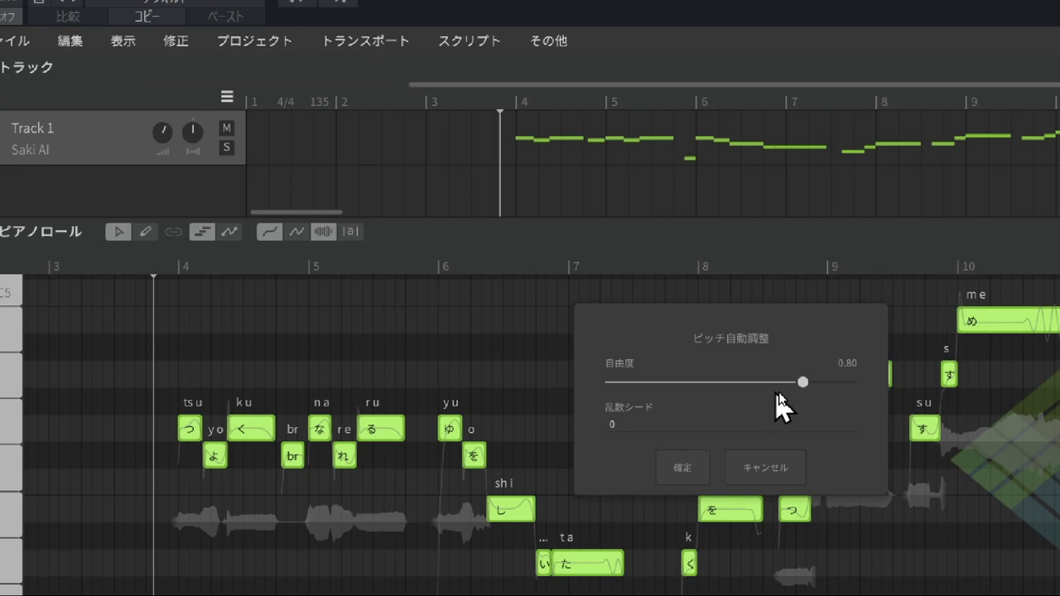
drag(803, 382, 767, 382)
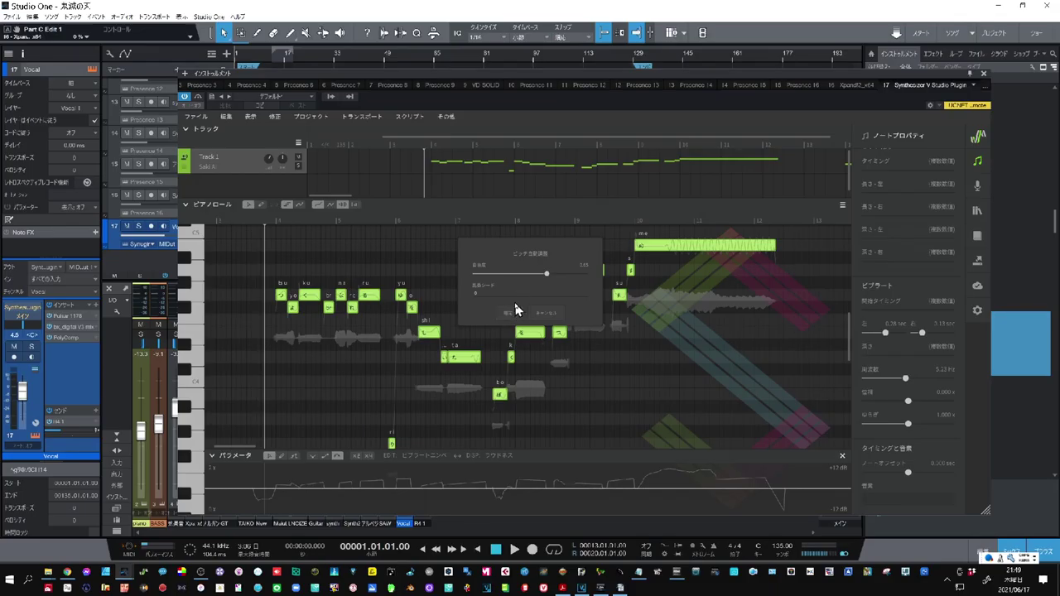
click(508, 314)
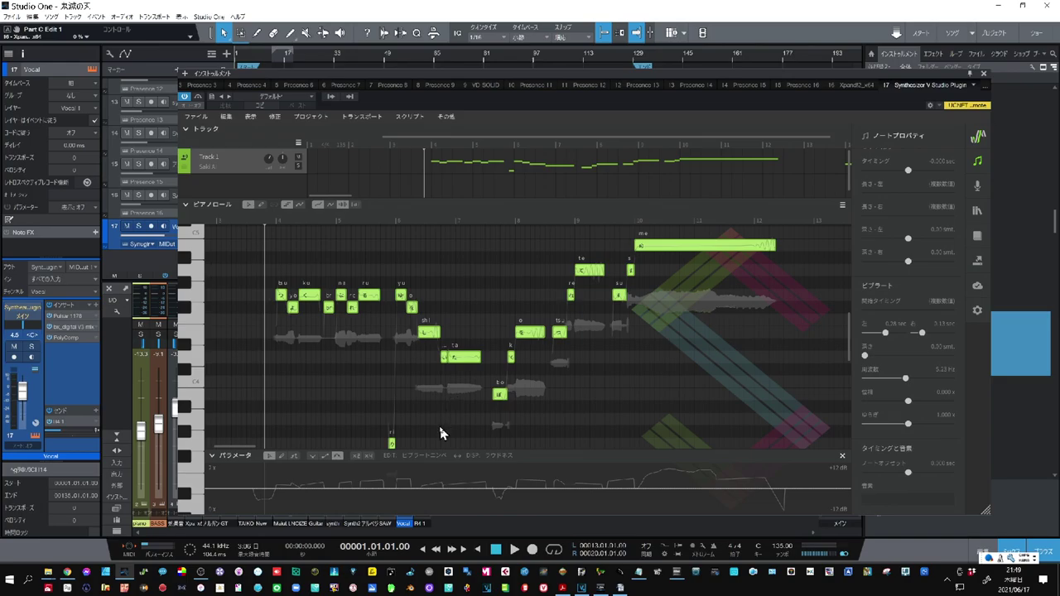
Set the edited parameter to ピッチベンド and examine the generated curve along the phrase
click(415, 456)
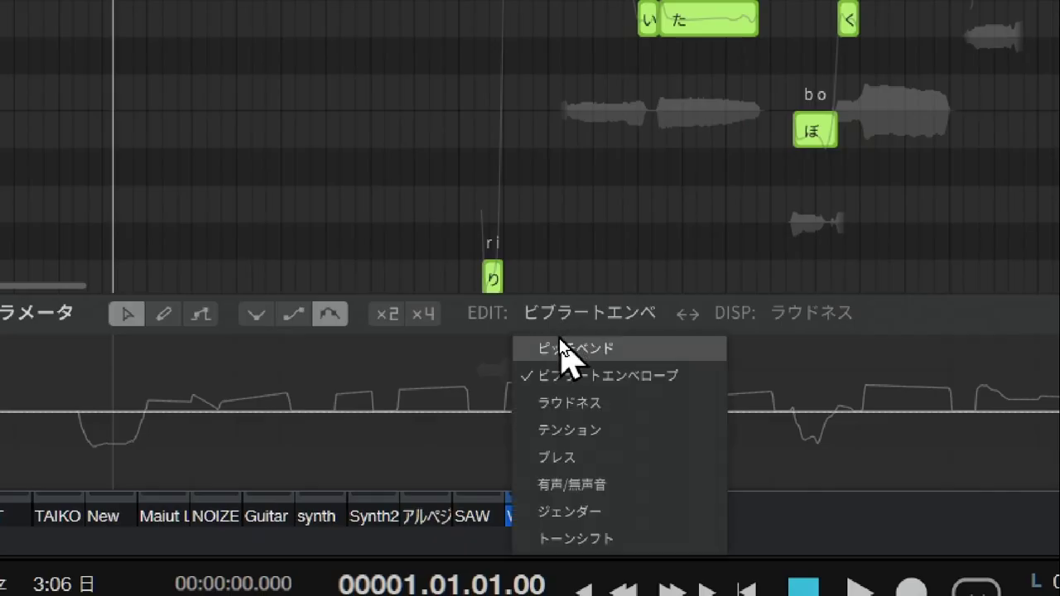
click(563, 351)
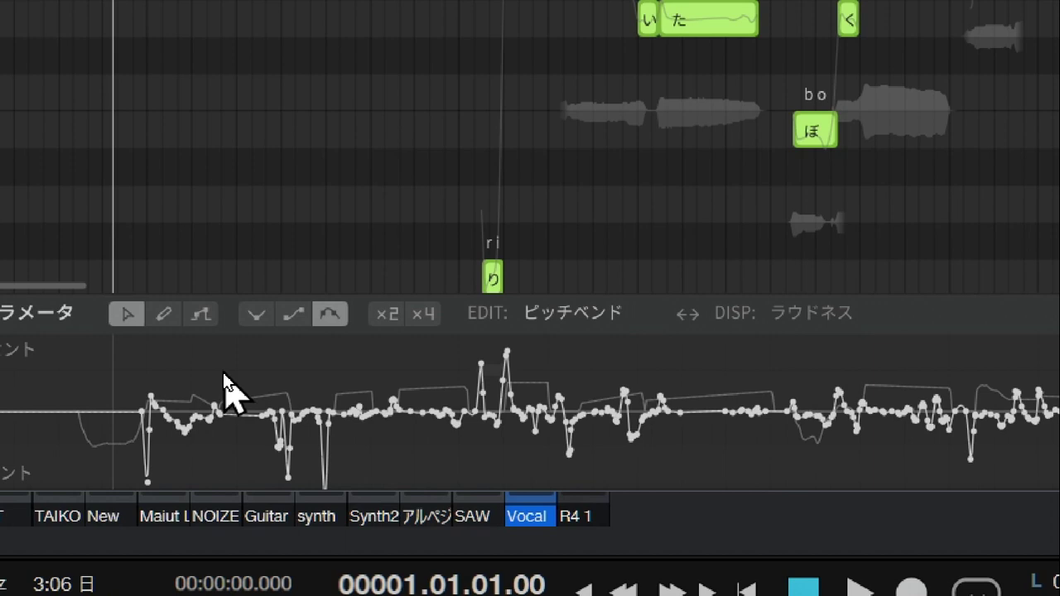
scroll(222, 239, left, 5)
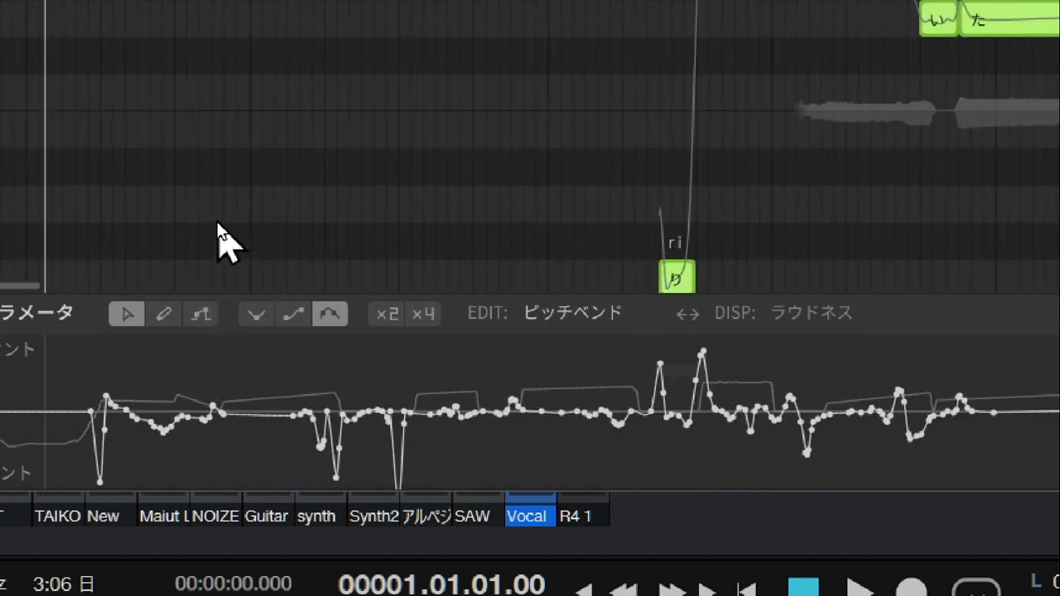
scroll(222, 239, left, 4)
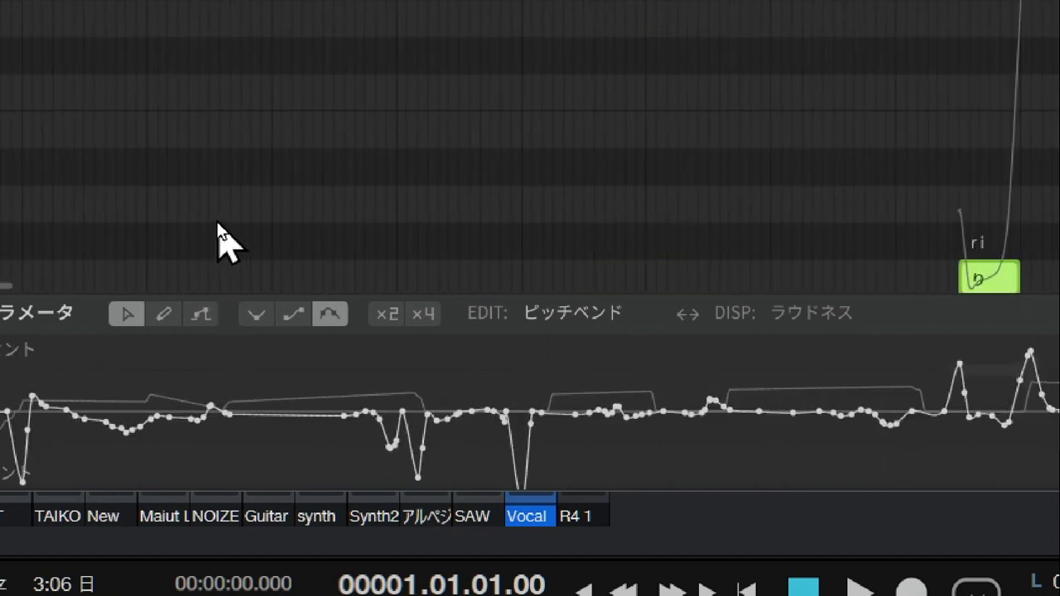
scroll(222, 239, right, 3)
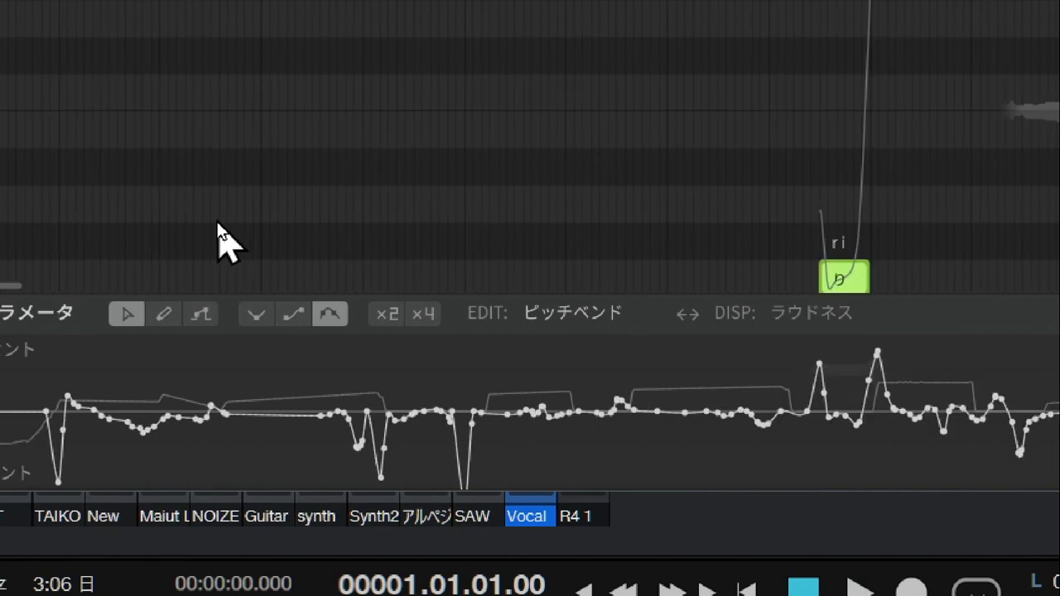
scroll(222, 238, right, 3)
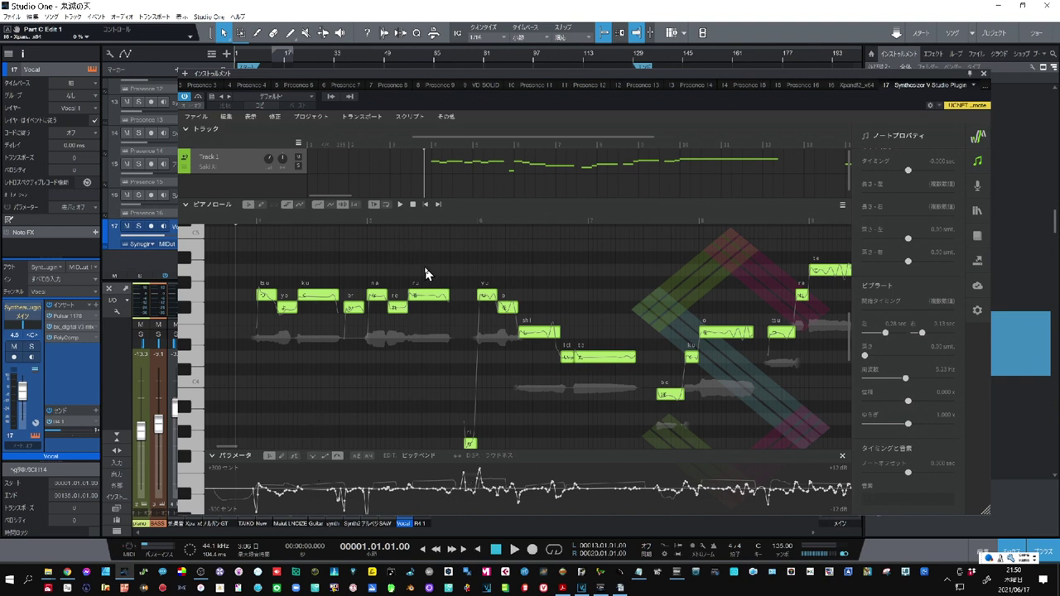
Play the tuned phrase from just before bar 4
scroll(427, 276, down, 5)
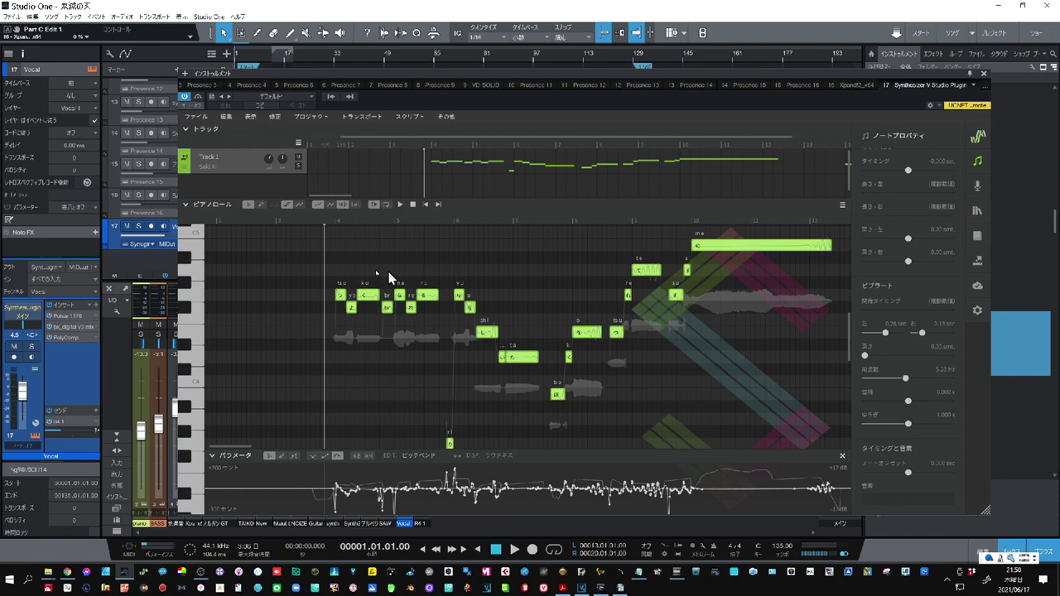
click(326, 218)
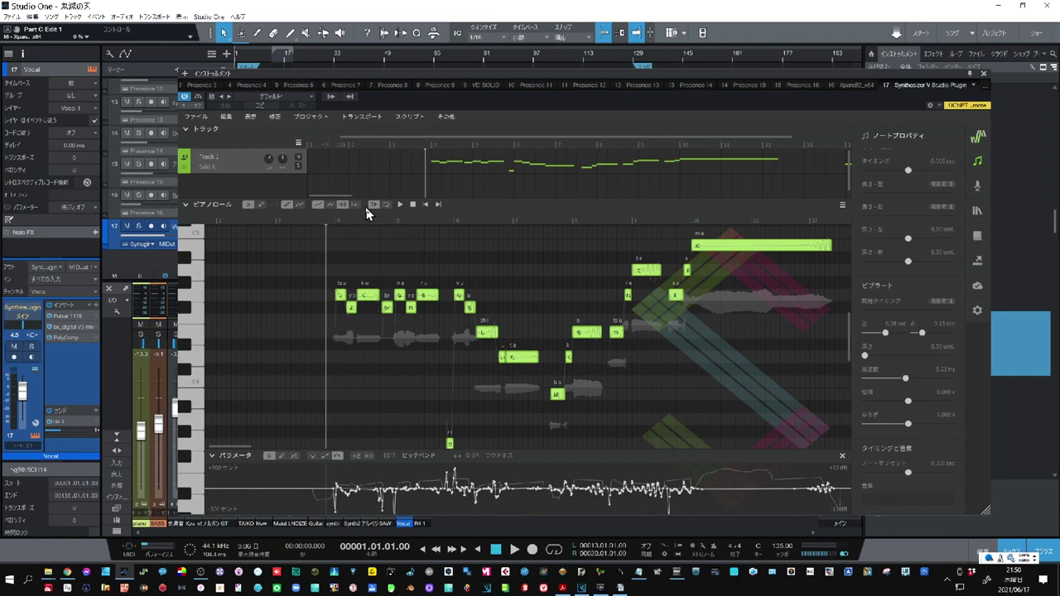
click(399, 205)
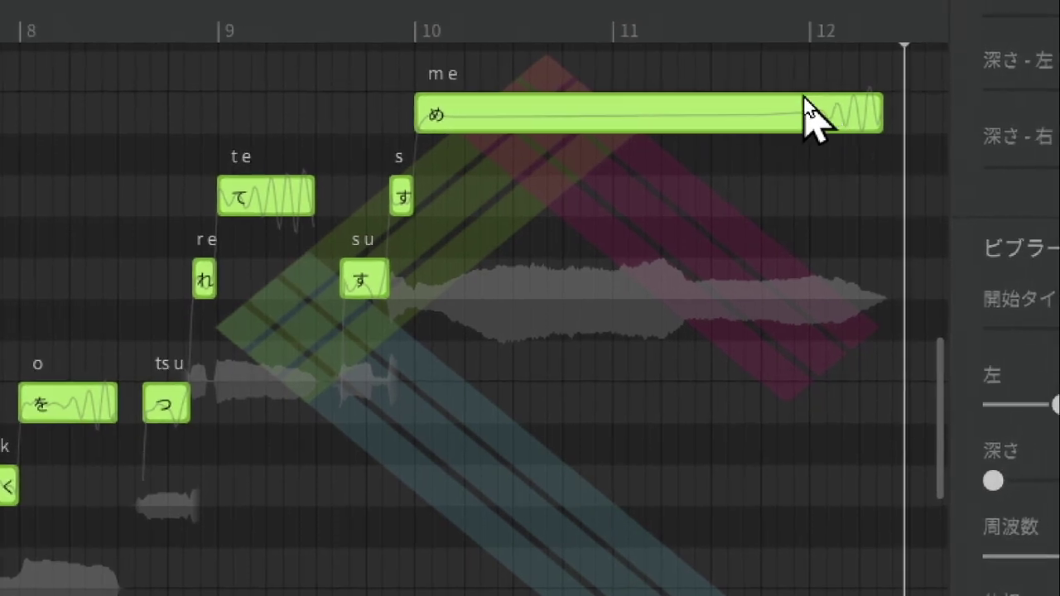
Reselect the phrase's notes and rerun the automatic pitch tuning with a new random seed
drag(303, 230, 797, 471)
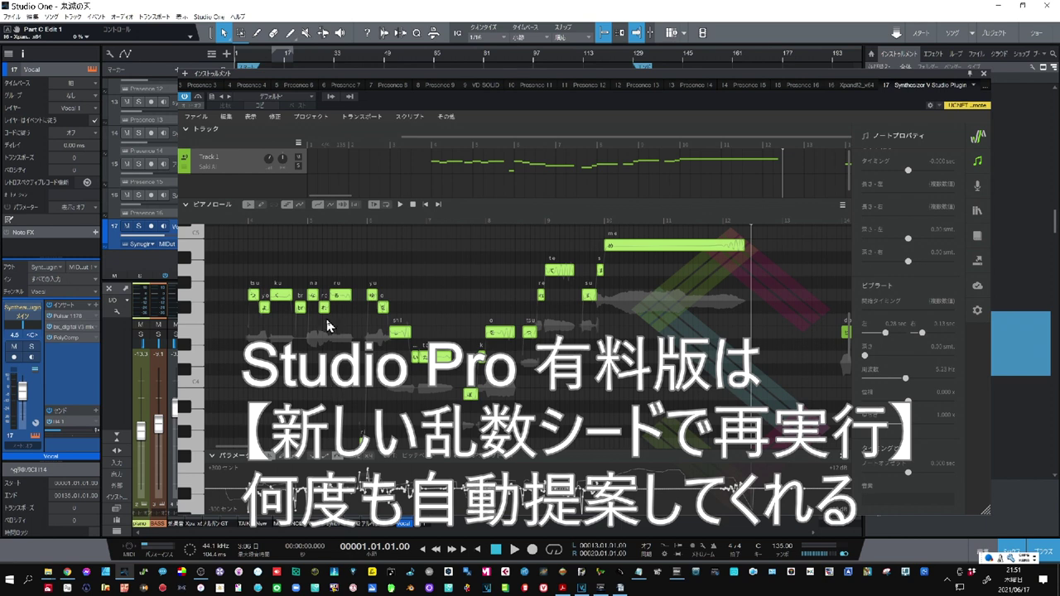
click(276, 117)
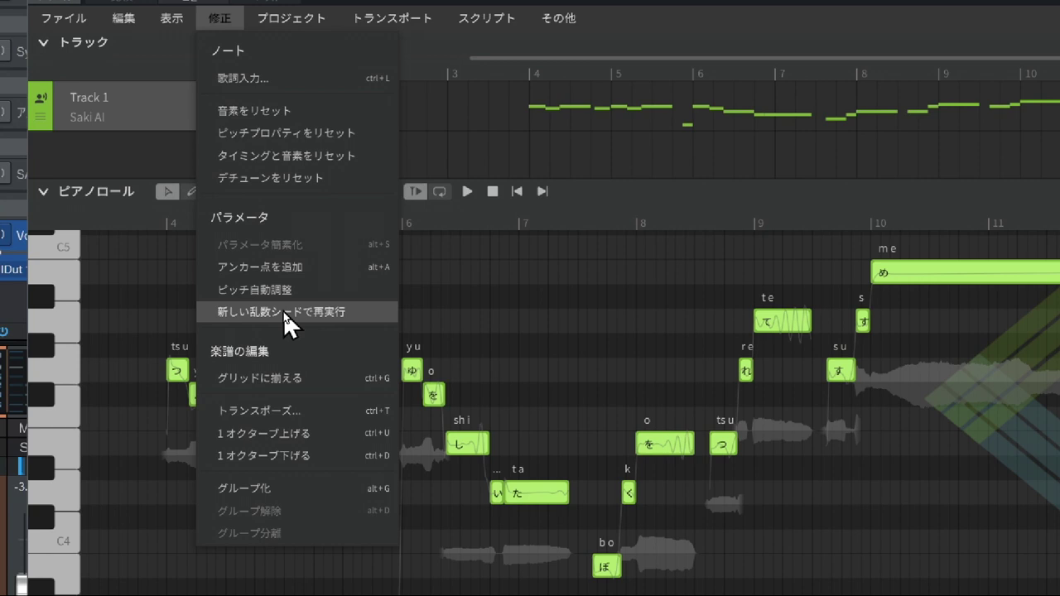
click(284, 311)
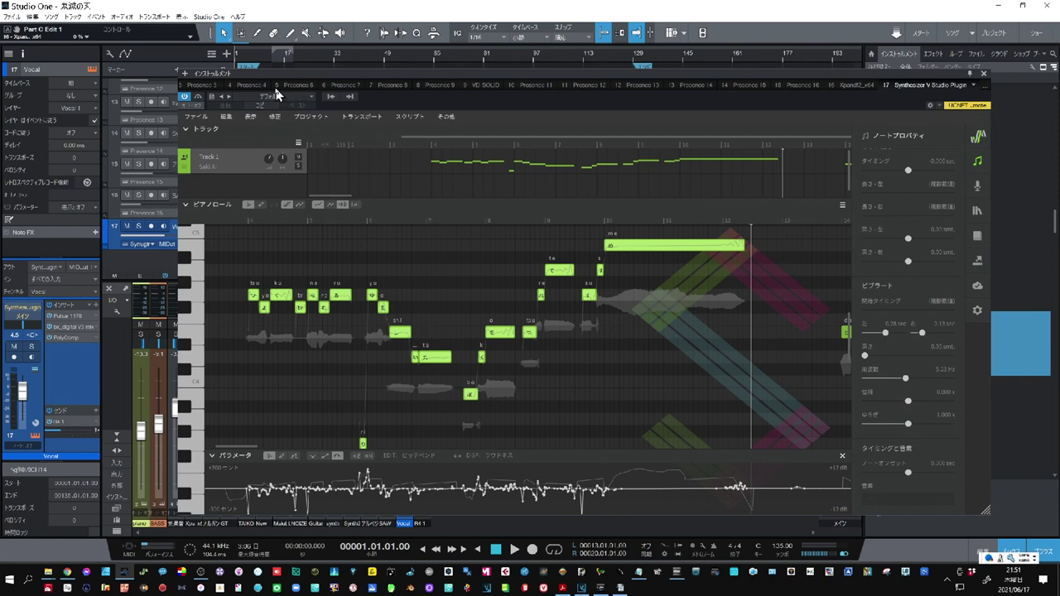
Apply ピッチ自動調整 to the selected notes again with a higher 自由度
click(282, 116)
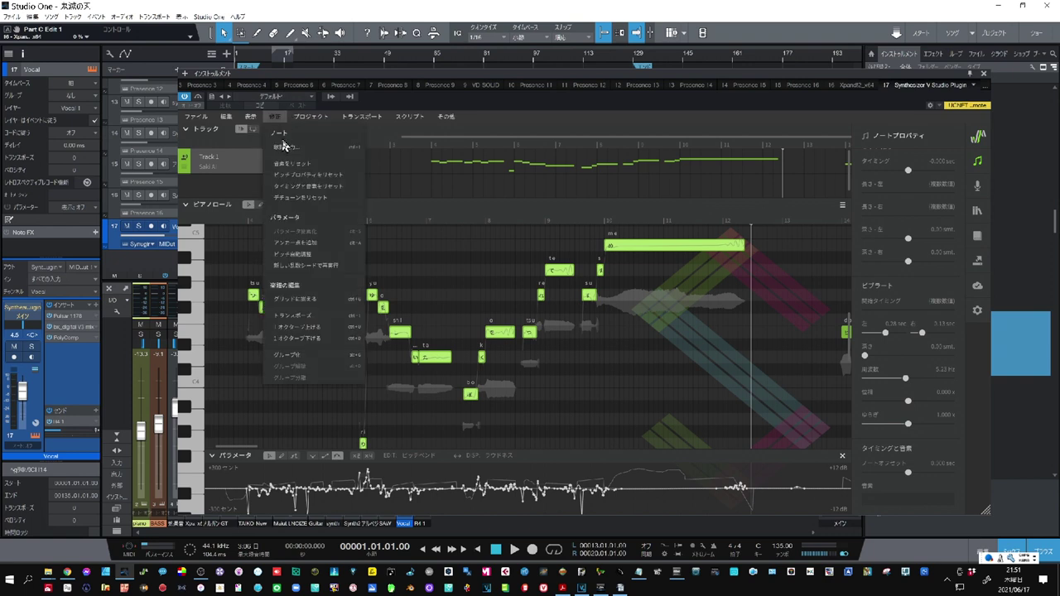
click(301, 256)
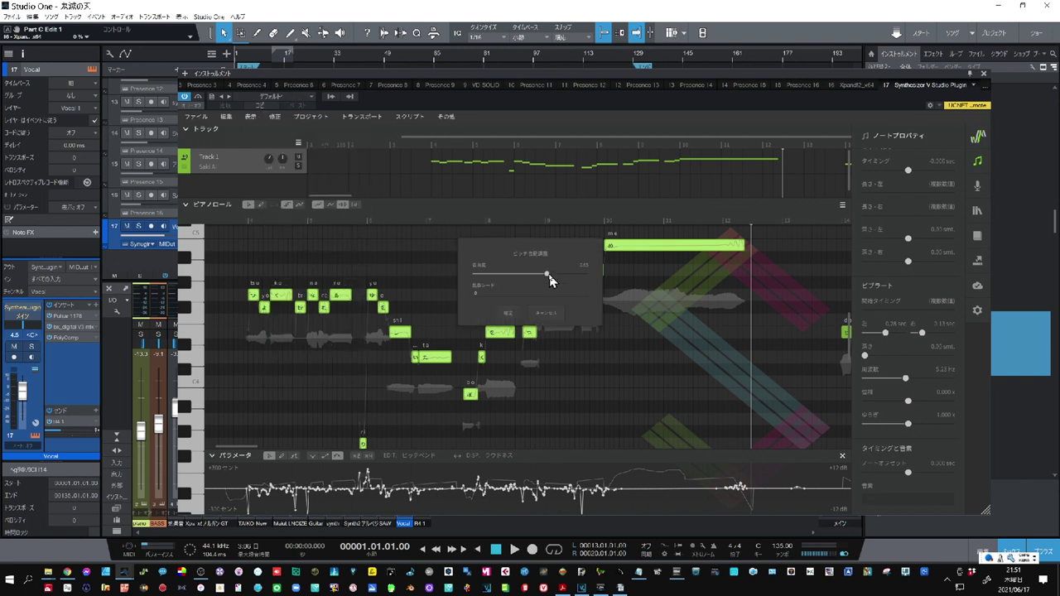
drag(550, 280, 578, 280)
click(508, 315)
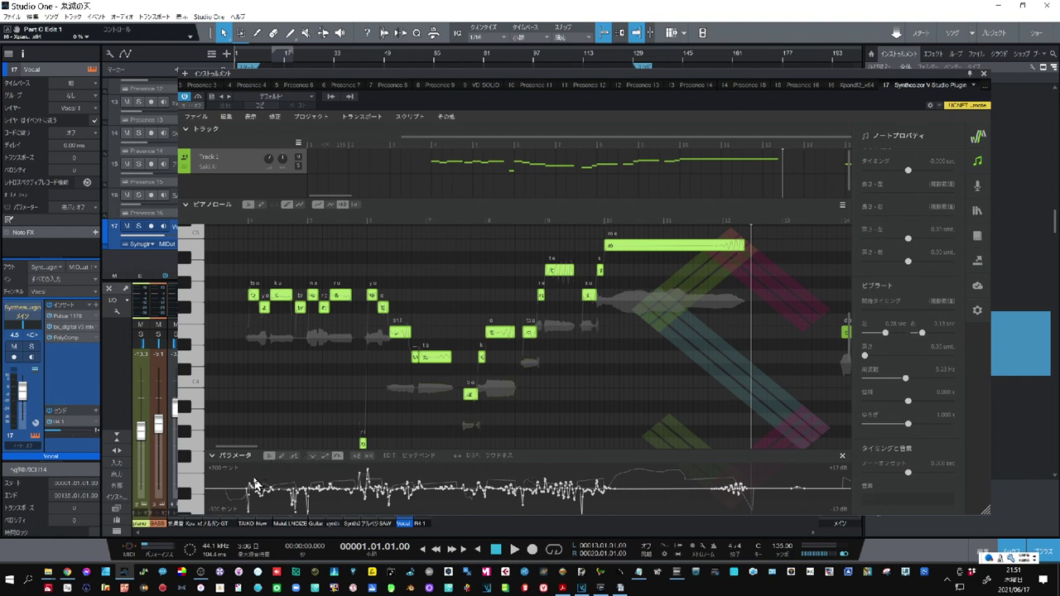
Play the retuned phrase from just before bar 4 and stop near its end
click(243, 222)
click(400, 205)
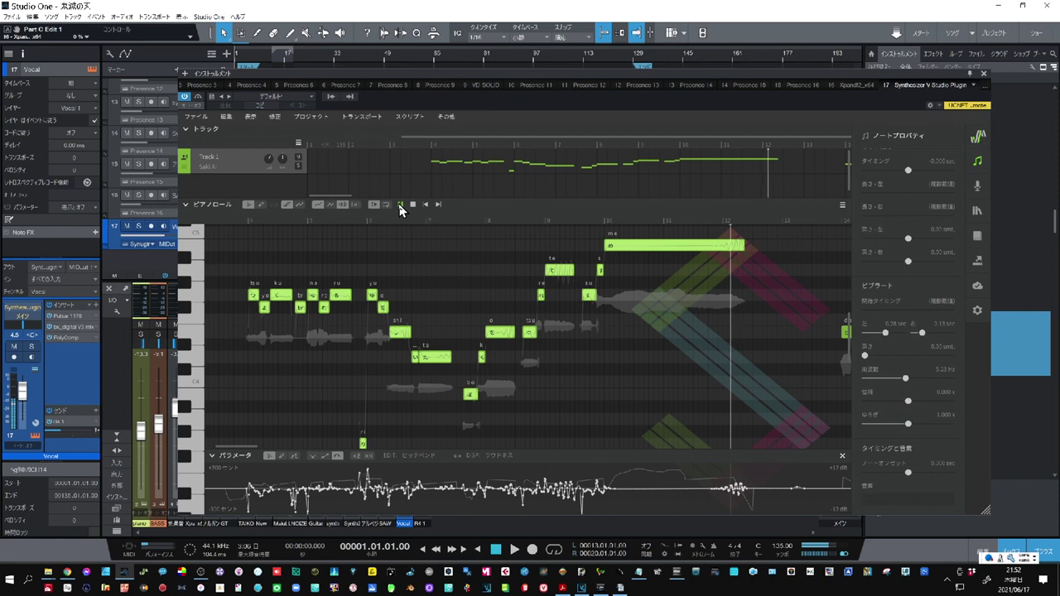
click(400, 206)
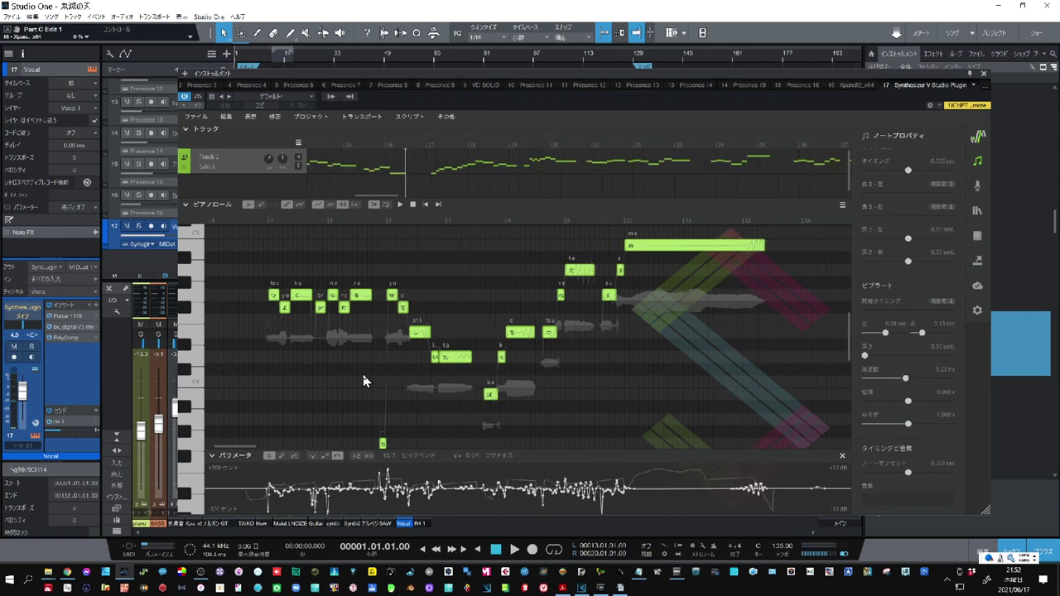
Rerun the automatic pitch tuning on the selected phrase with a new random seed and play the result through the long め note
click(272, 121)
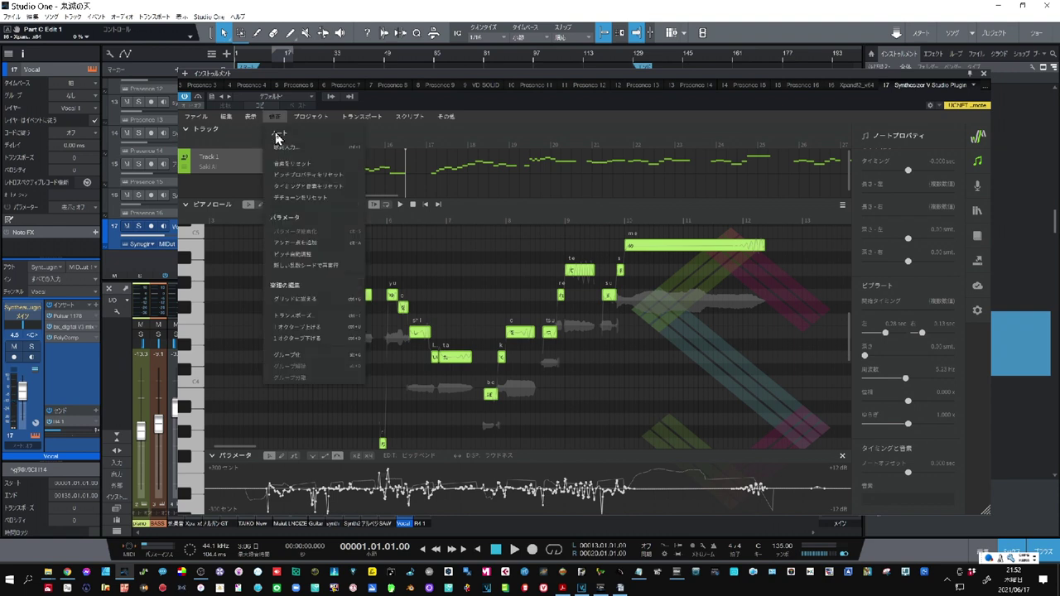
click(311, 275)
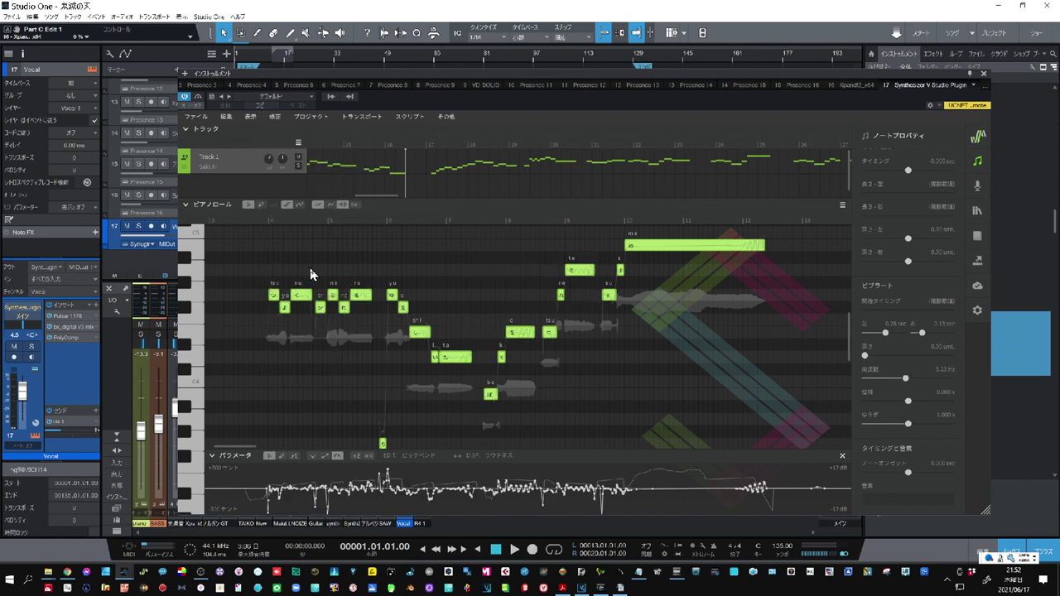
click(400, 205)
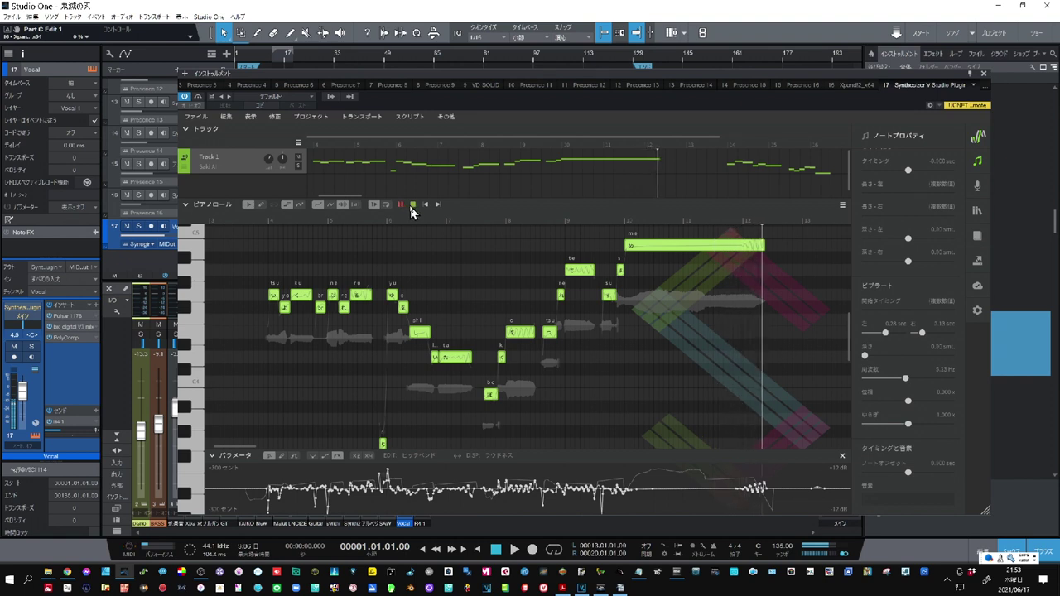
click(413, 206)
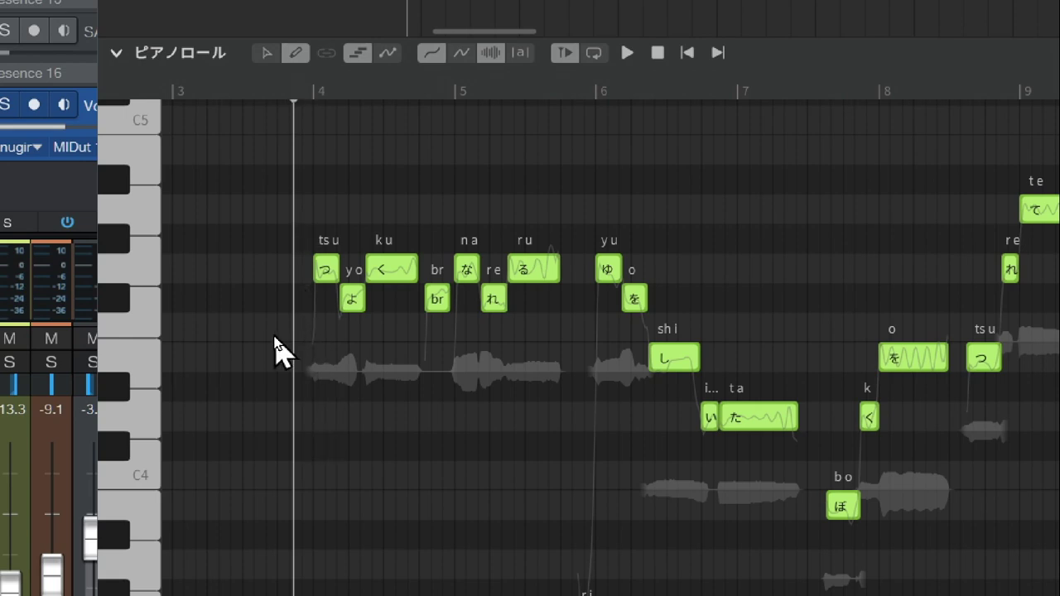
Draw a short note below つ just before bar 4, ending right where つ starts
drag(276, 330, 310, 334)
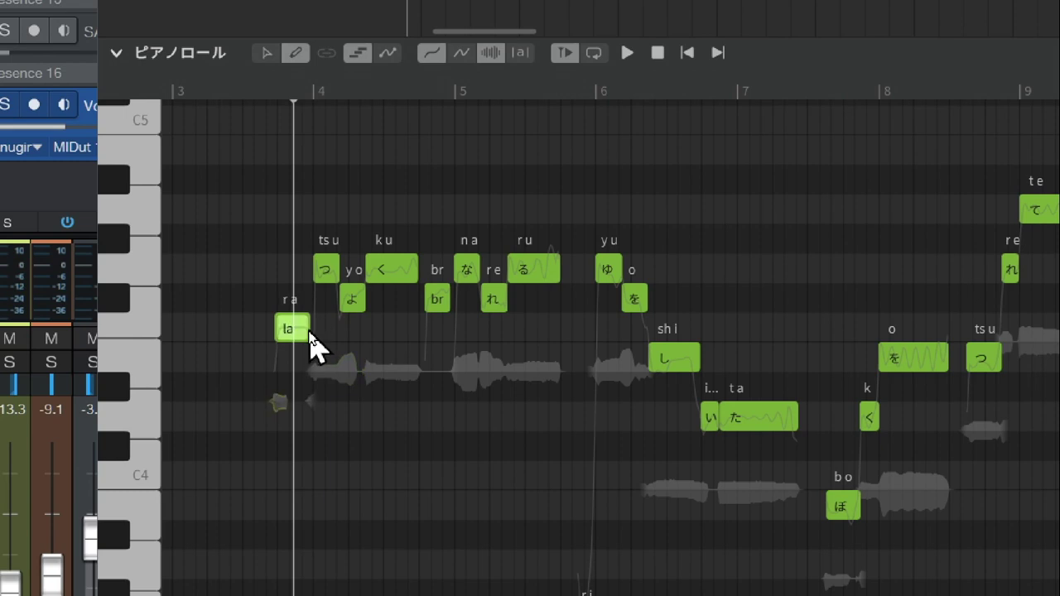
drag(309, 334, 321, 334)
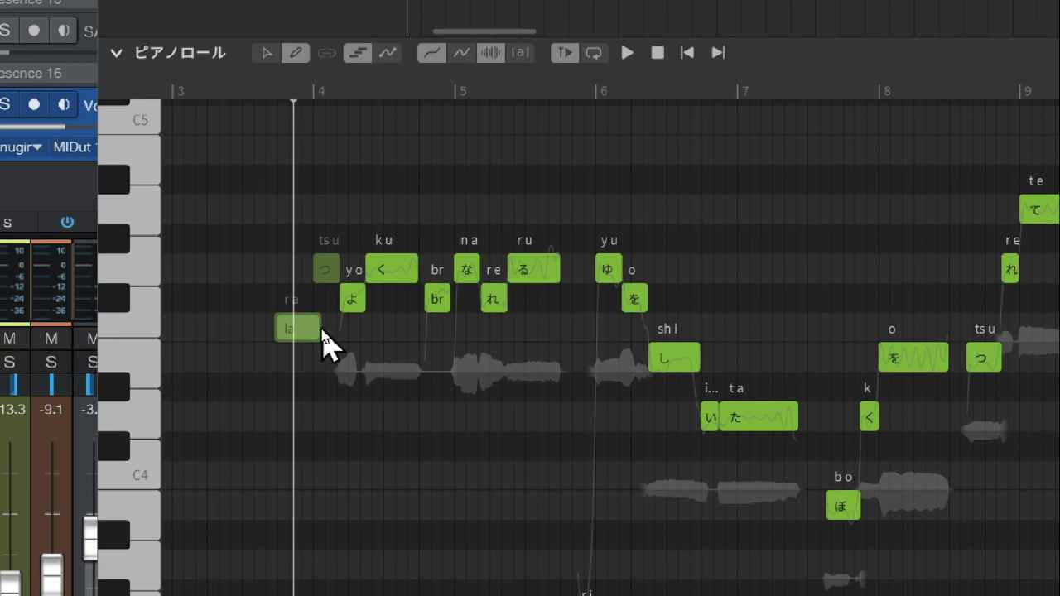
drag(319, 340, 309, 346)
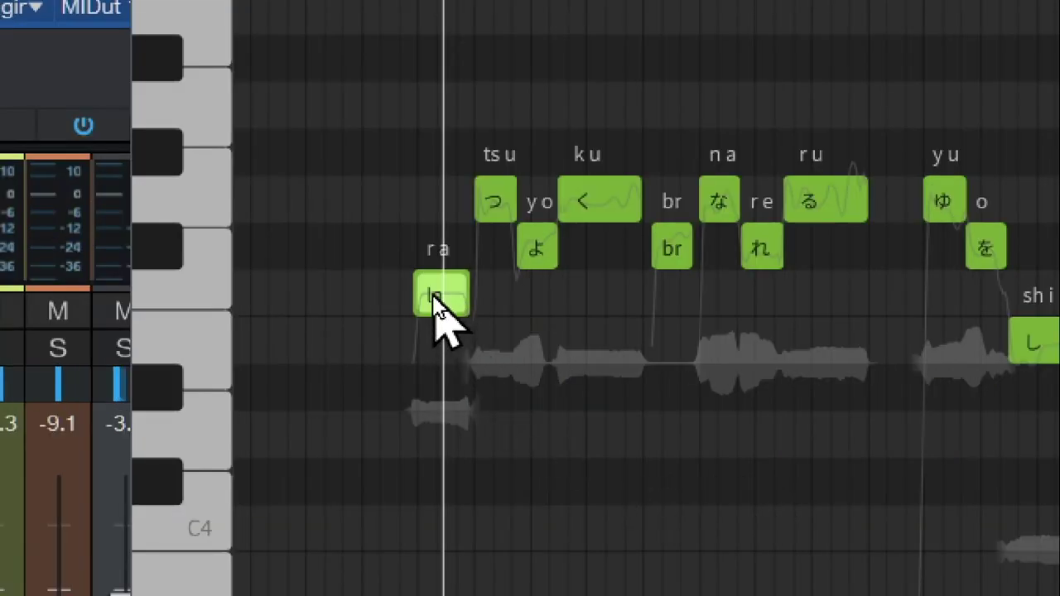
Set the lyric of the new note before つ to br
double_click(437, 302)
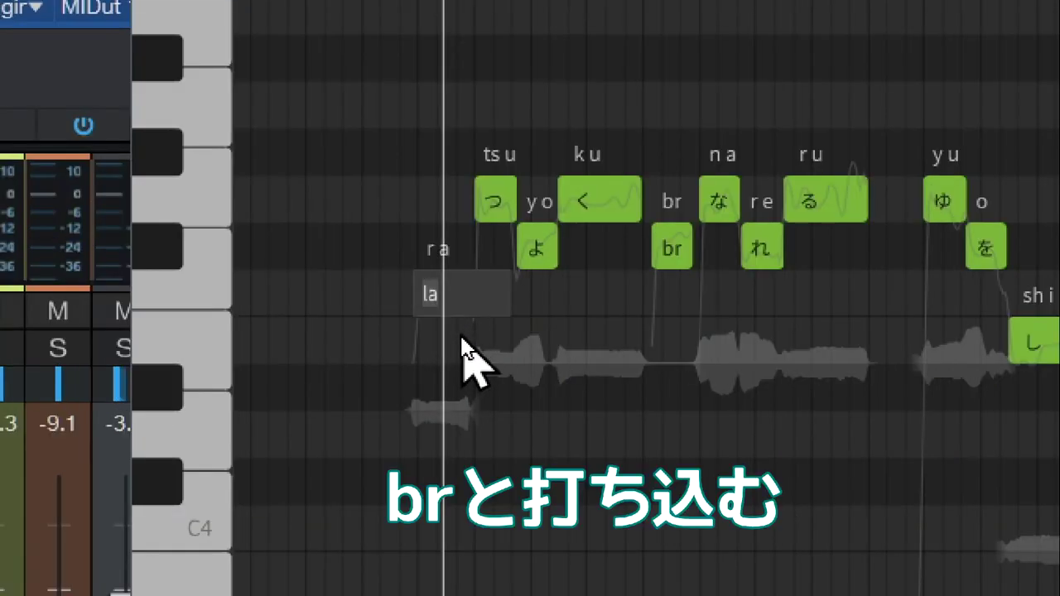
key(BackSpace)
text(b)
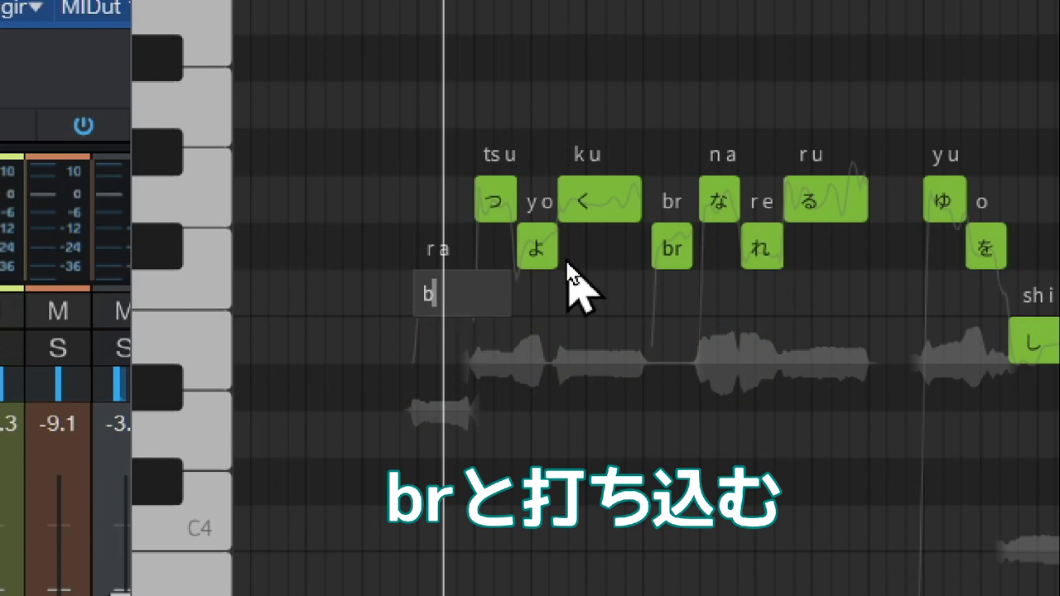
text(r)
key(Return)
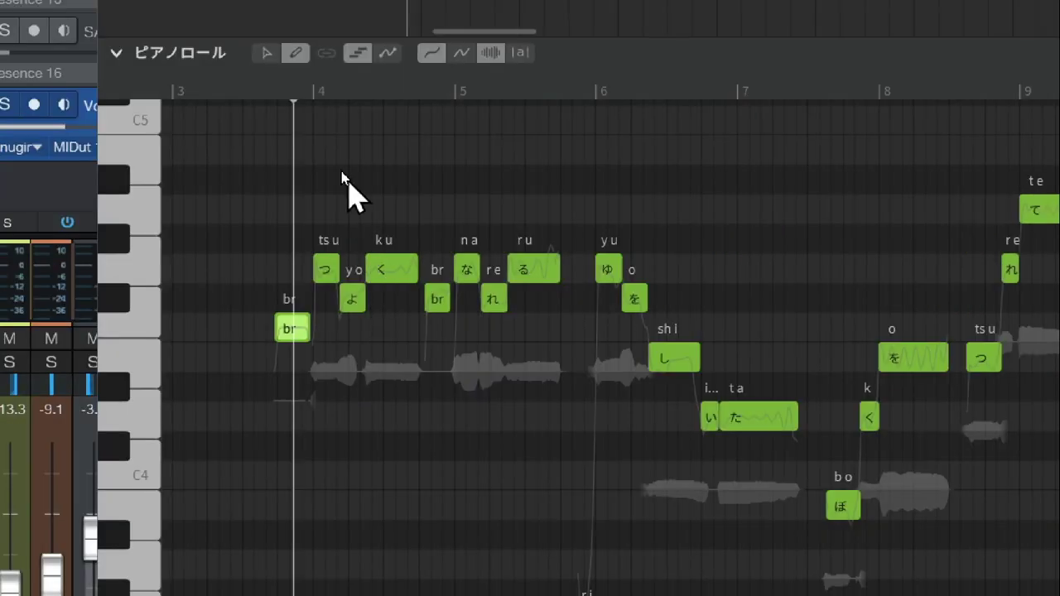
Play the opening of the phrase from just before the new br note to hear the breath
click(242, 83)
click(627, 52)
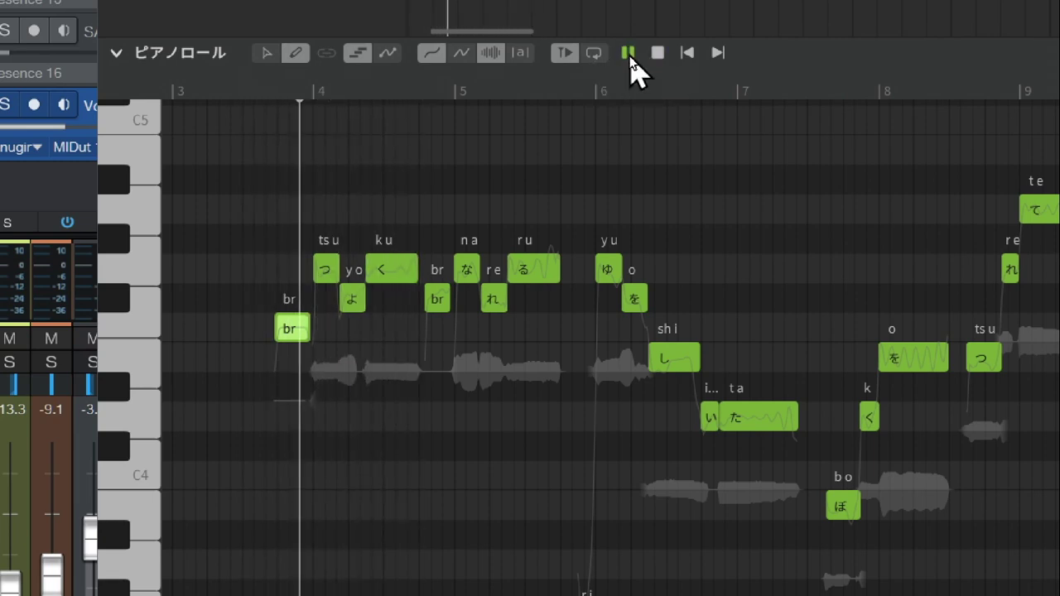
click(659, 52)
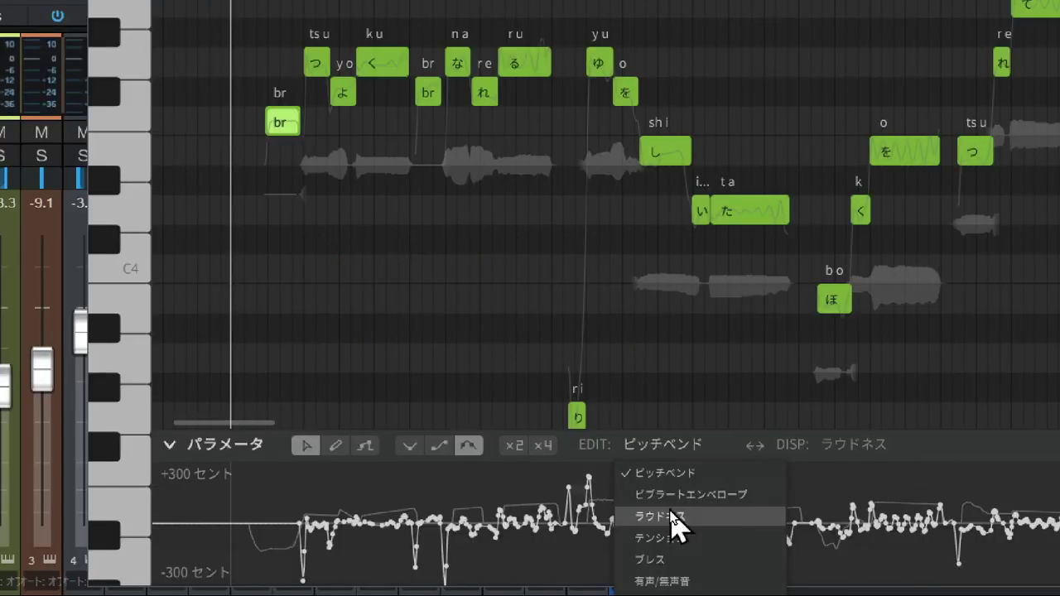
Switch the edited parameter to ラウドネス and redraw the curve over the opening br note well above 0 dB
click(671, 511)
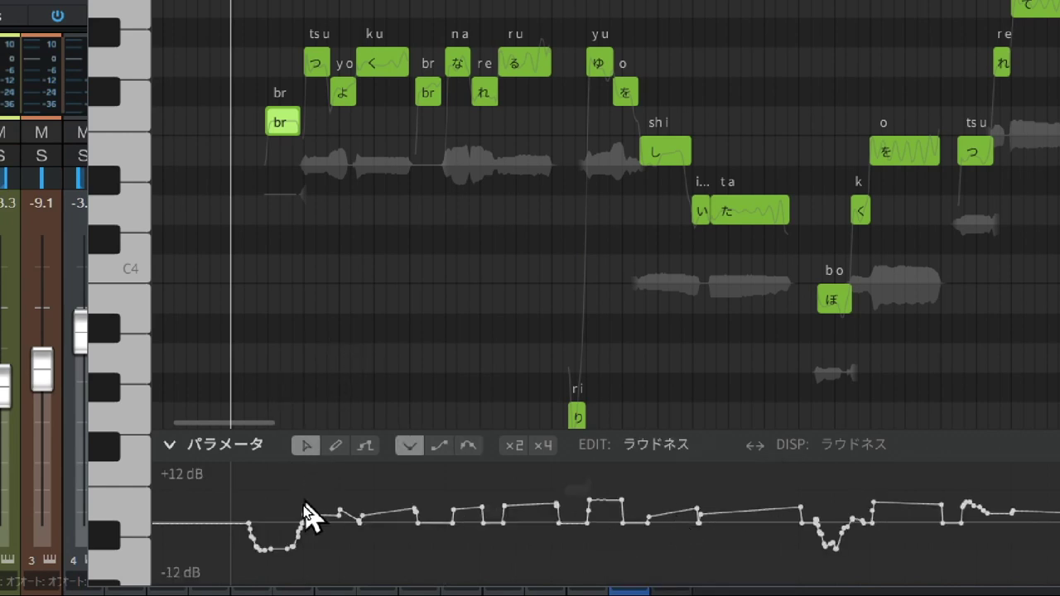
click(336, 447)
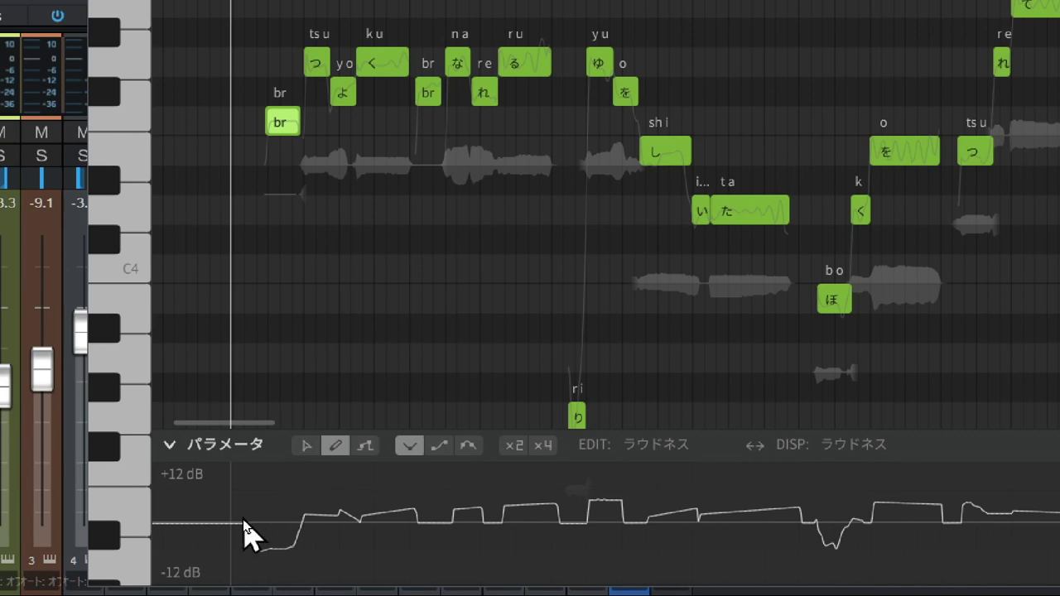
mouse_move(243, 524)
mouse_down()
mouse_move(257, 504)
mouse_move(302, 501)
mouse_up()
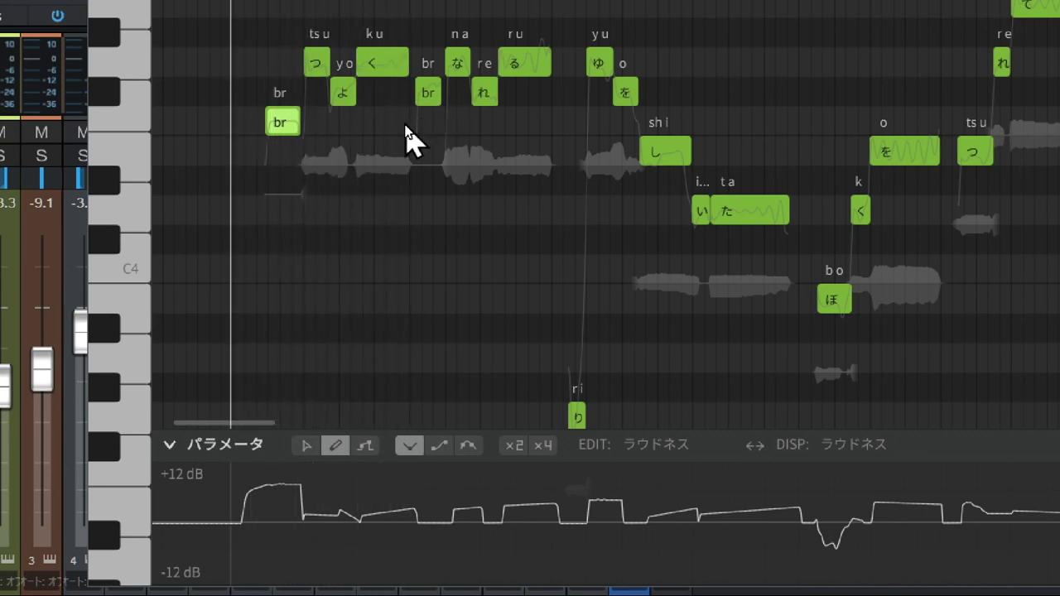
Draw a short note just before ぼ at the same pitch and set its lyric to br
click(817, 1)
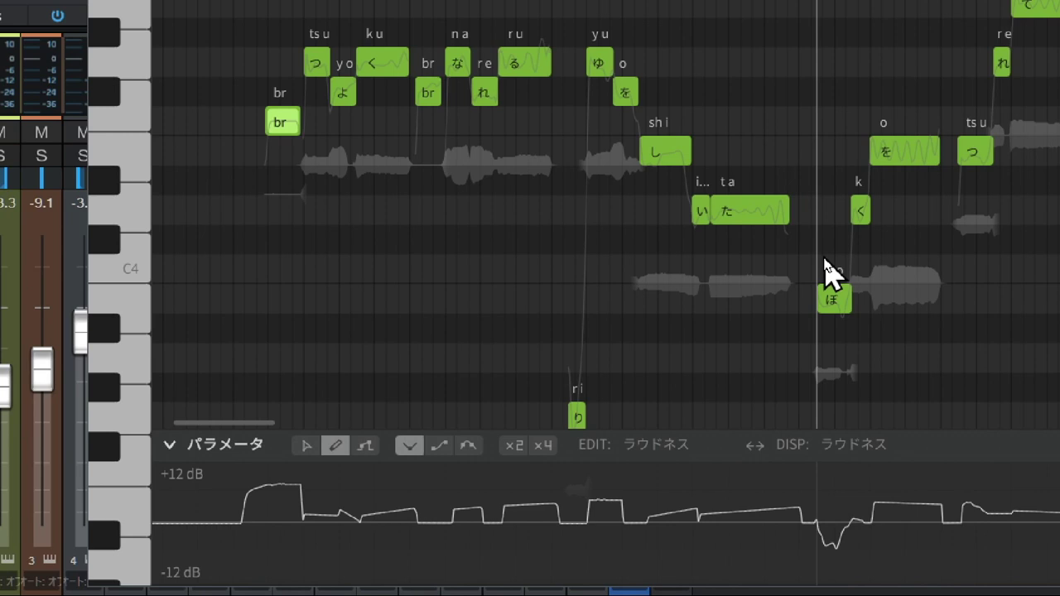
scroll(823, 254, up, 3)
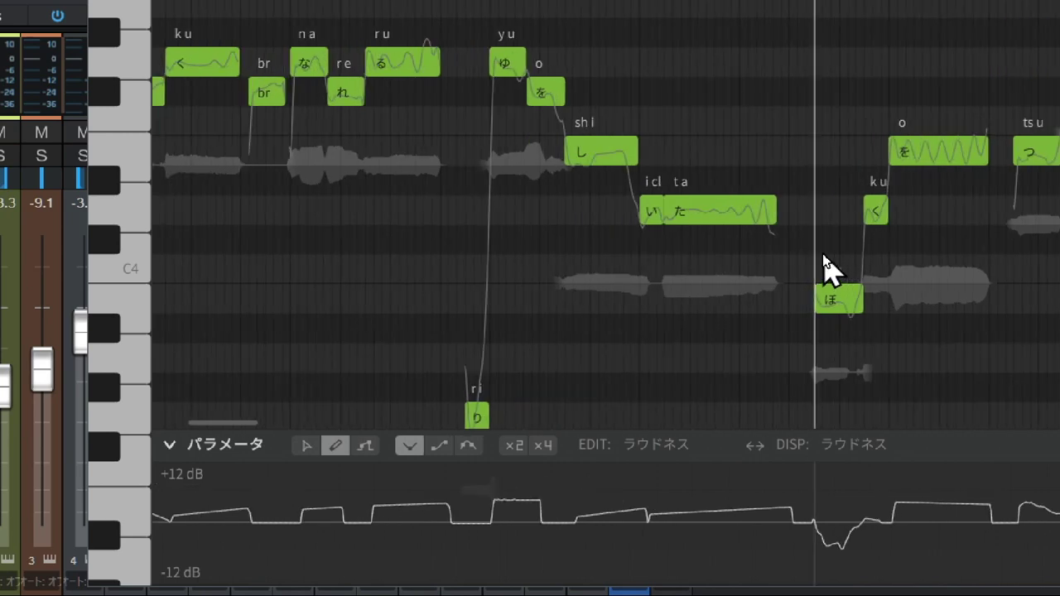
scroll(823, 254, up, 1)
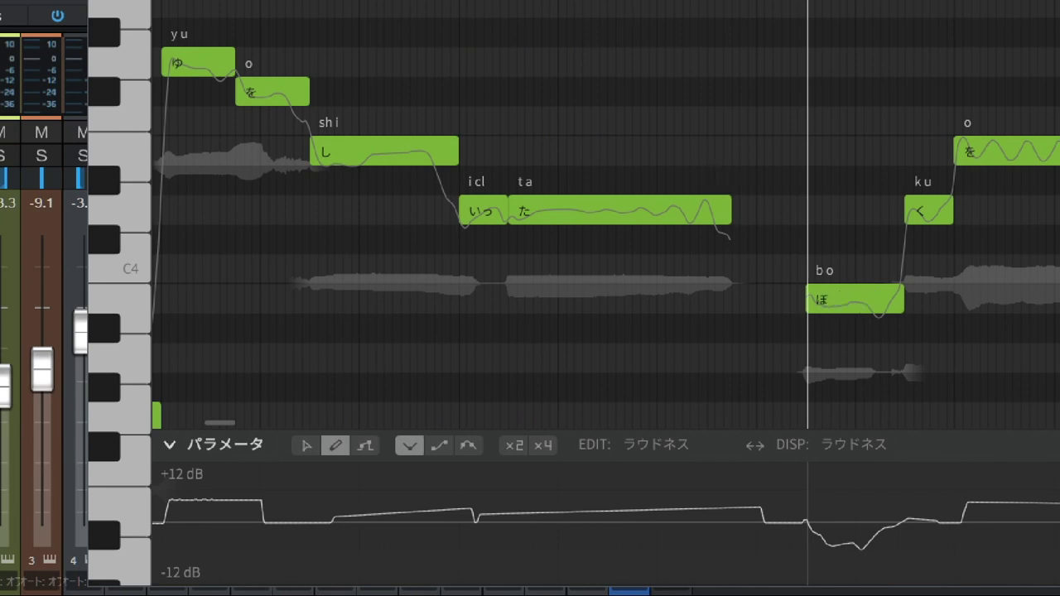
drag(752, 298, 793, 300)
double_click(775, 303)
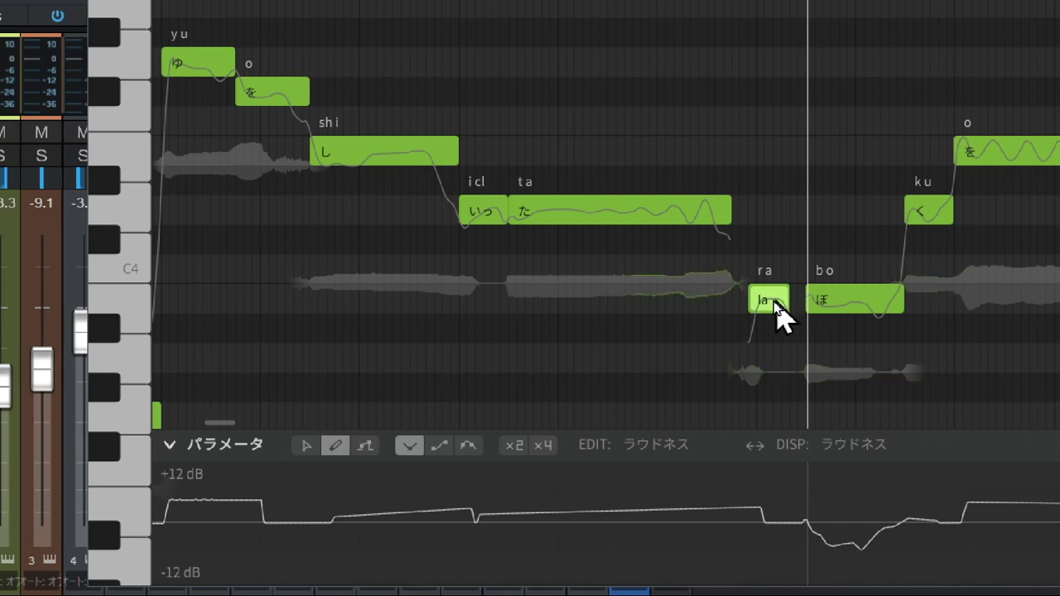
click(775, 301)
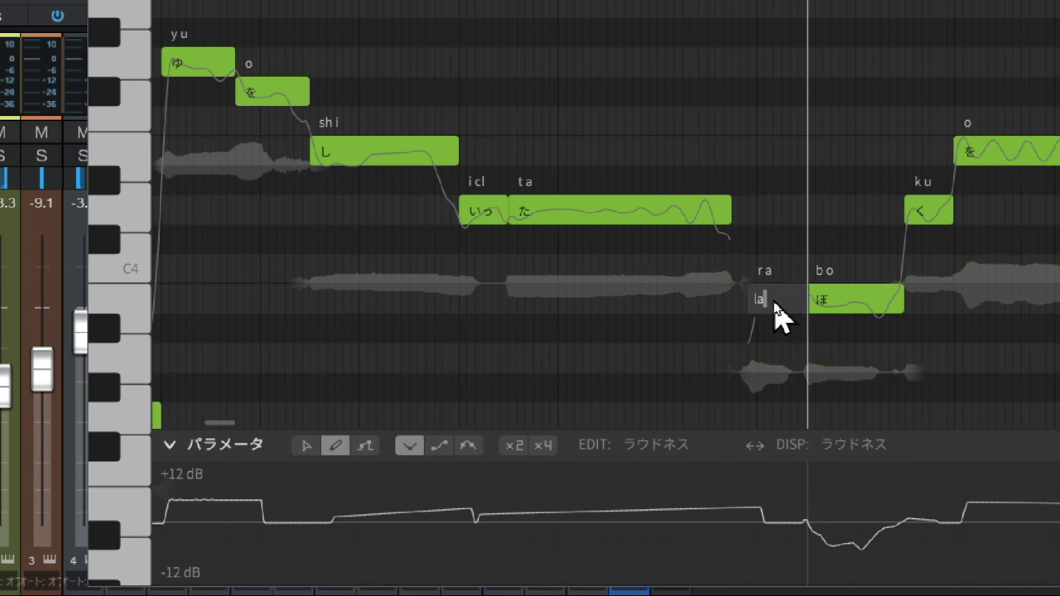
key(BackSpace)
key(BackSpace)
text(br)
key(Return)
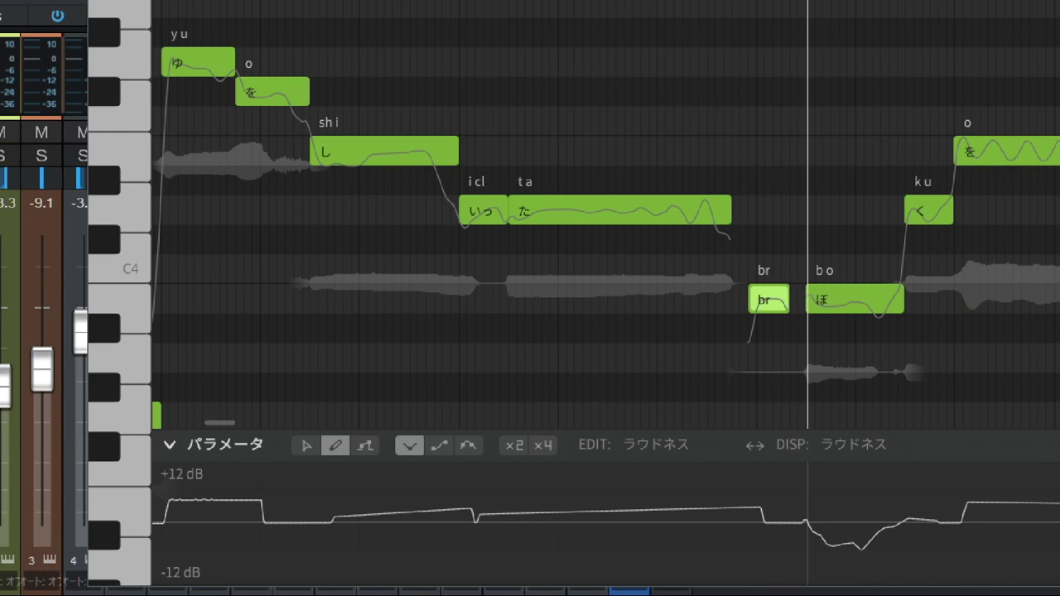
Raise the ラウドネス curve over the br note before ぼ well above 0 dB and play the surrounding passage
key(space)
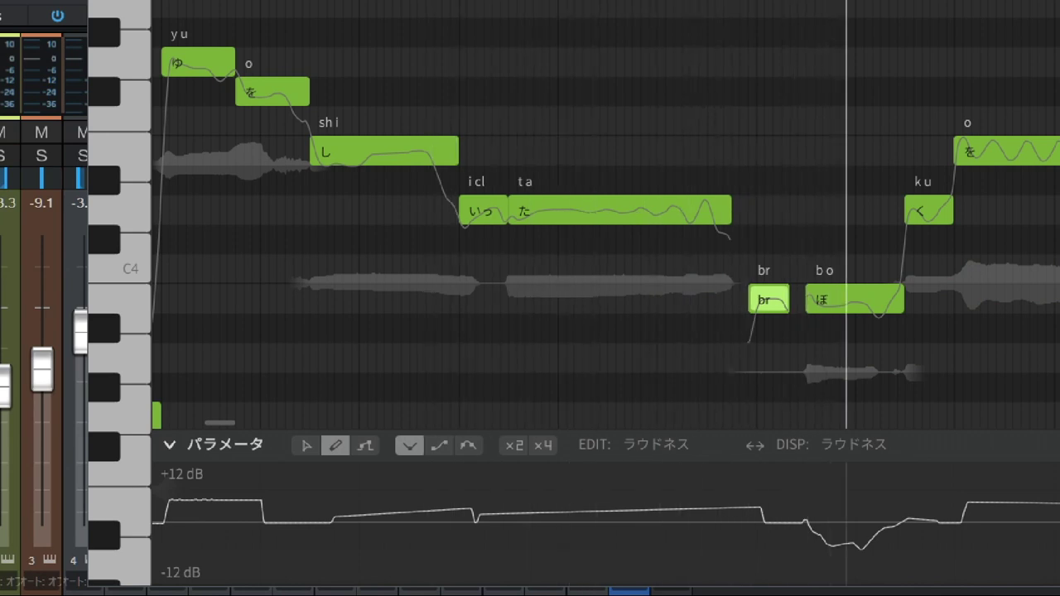
key(space)
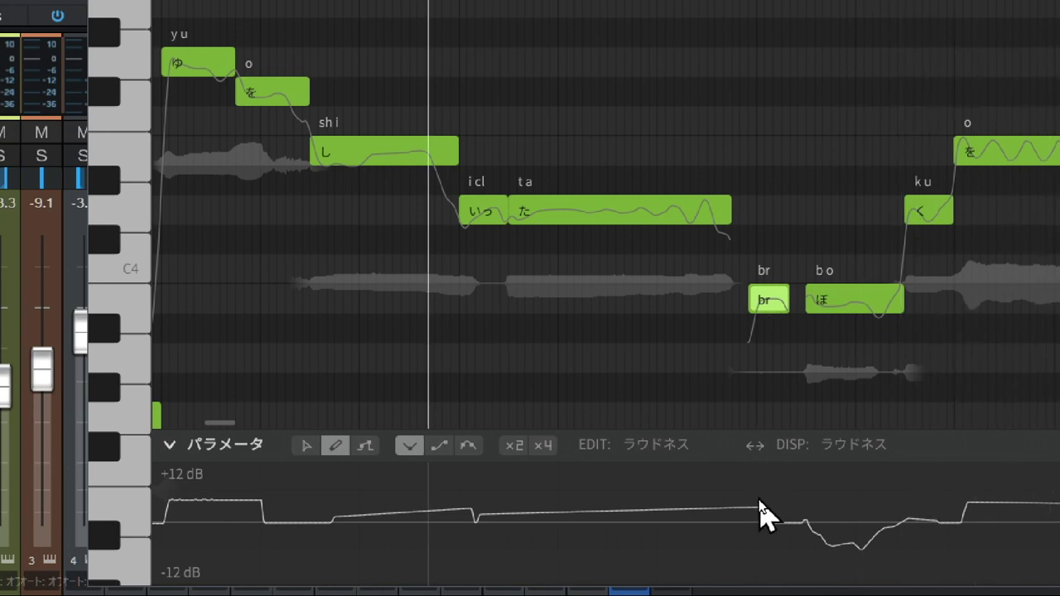
mouse_move(759, 499)
mouse_down()
mouse_move(781, 486)
mouse_move(804, 509)
mouse_up()
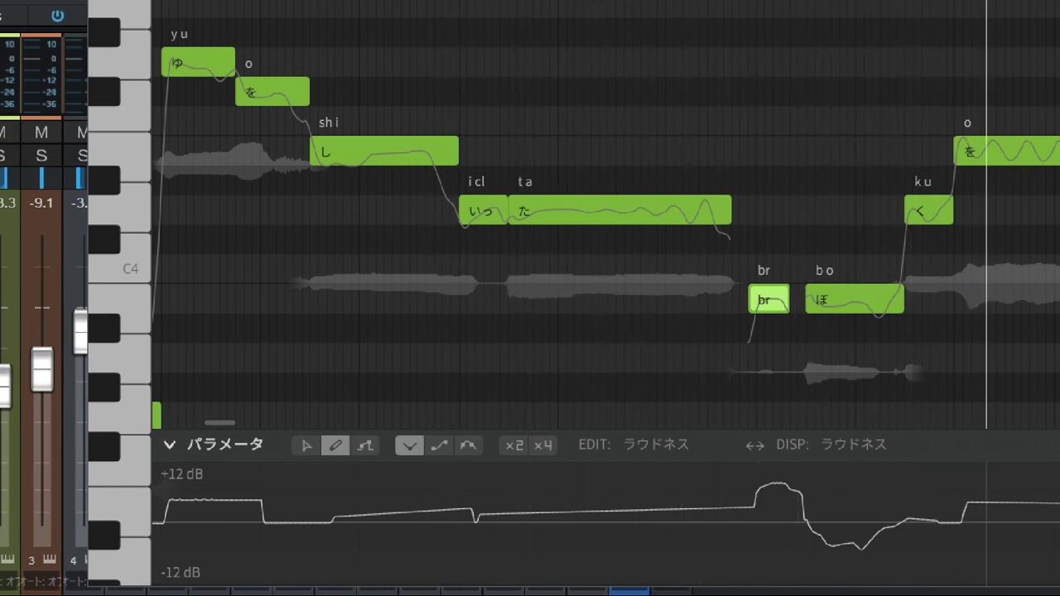
key(space)
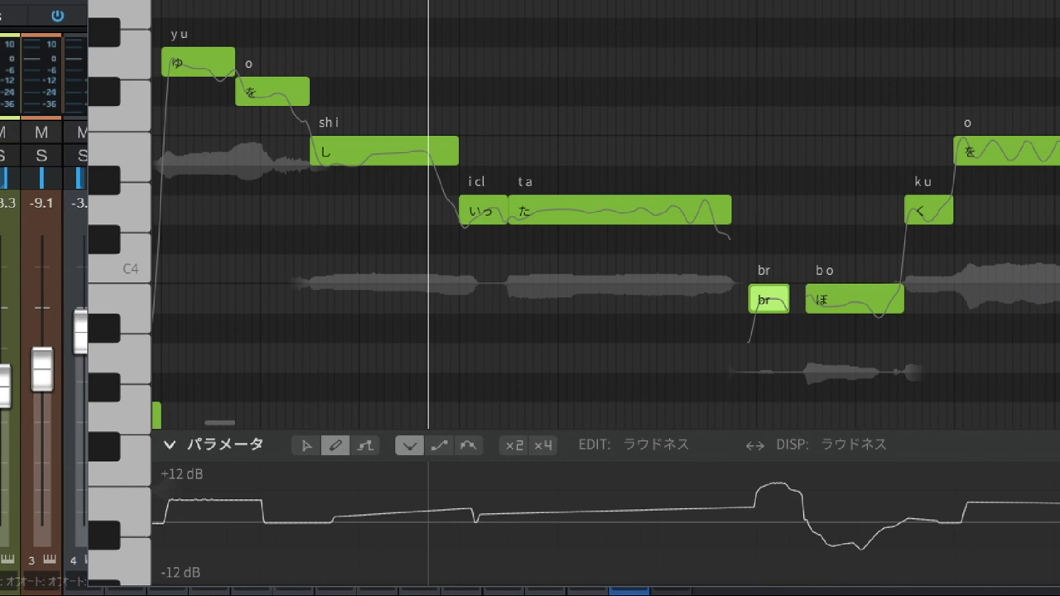
Select all notes from the opening br to the long め and apply ピッチ自動調整 with 自由度 0.88 and 乱数シード 0
scroll(681, 48, down, 5)
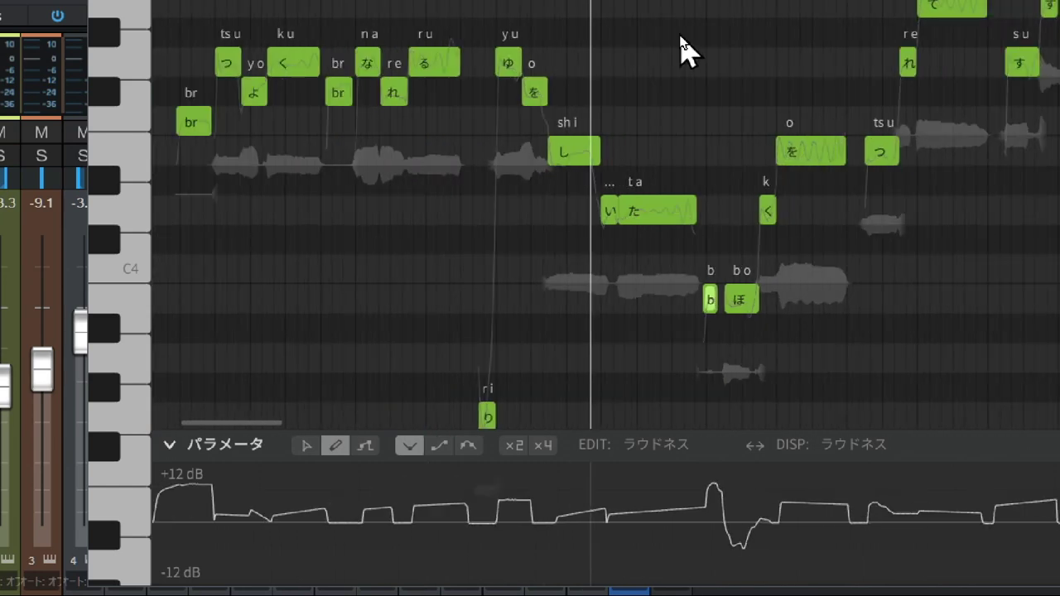
scroll(682, 48, down, 3)
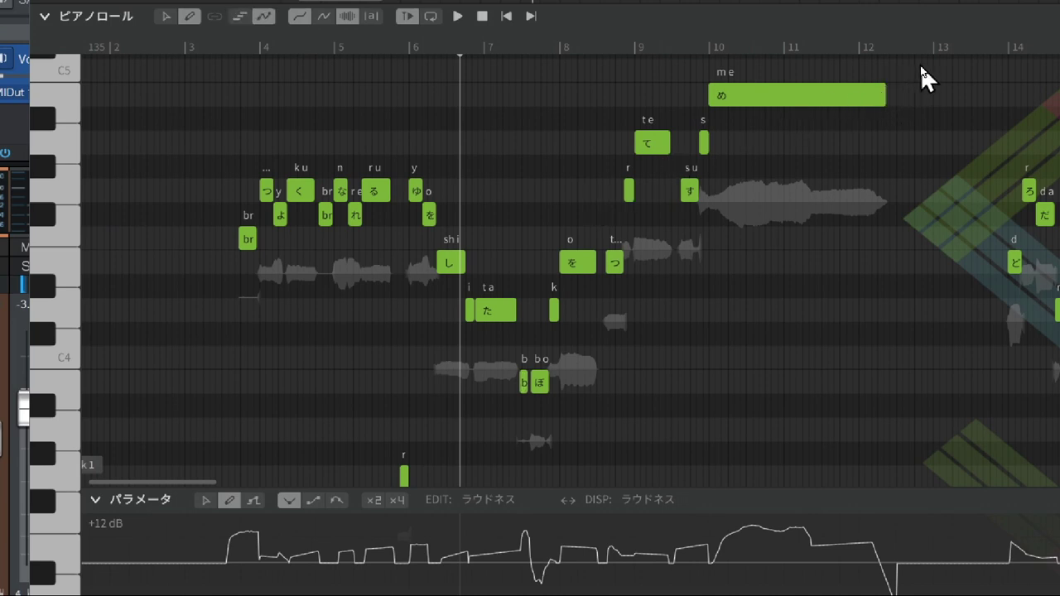
key(1)
drag(209, 69, 973, 520)
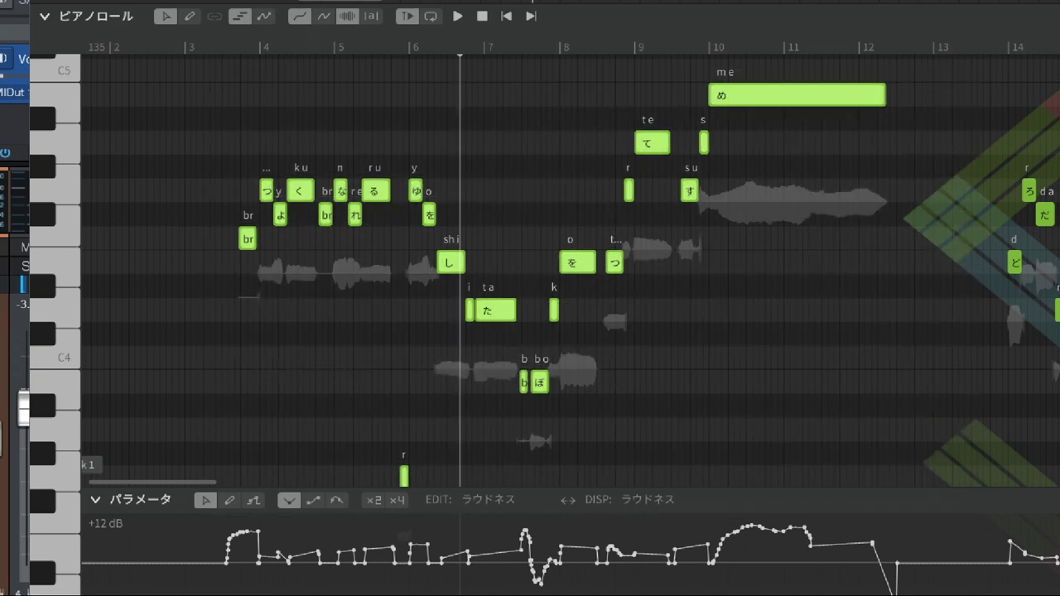
click(209, 2)
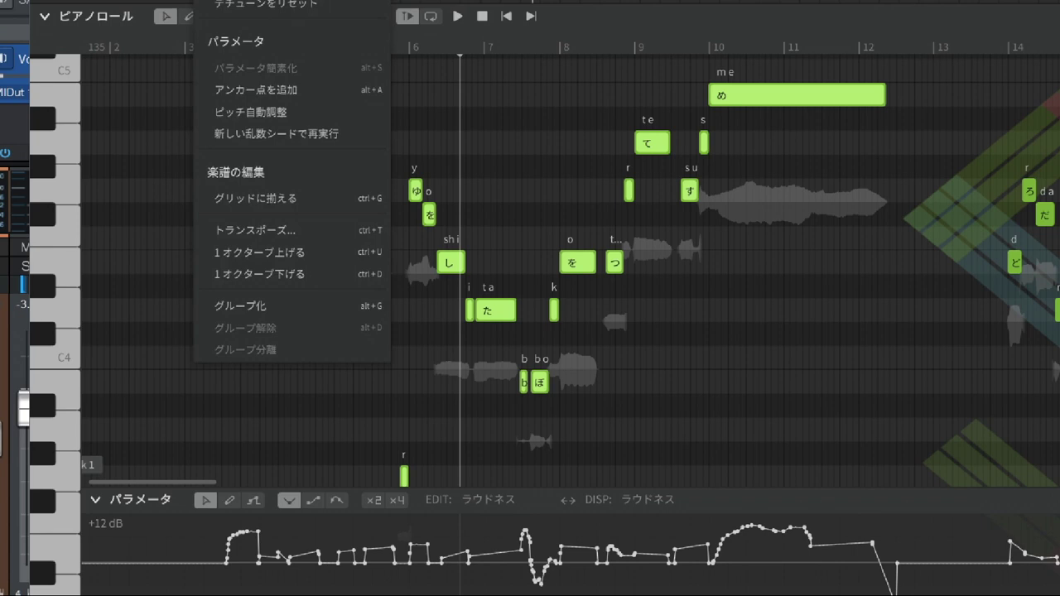
click(264, 109)
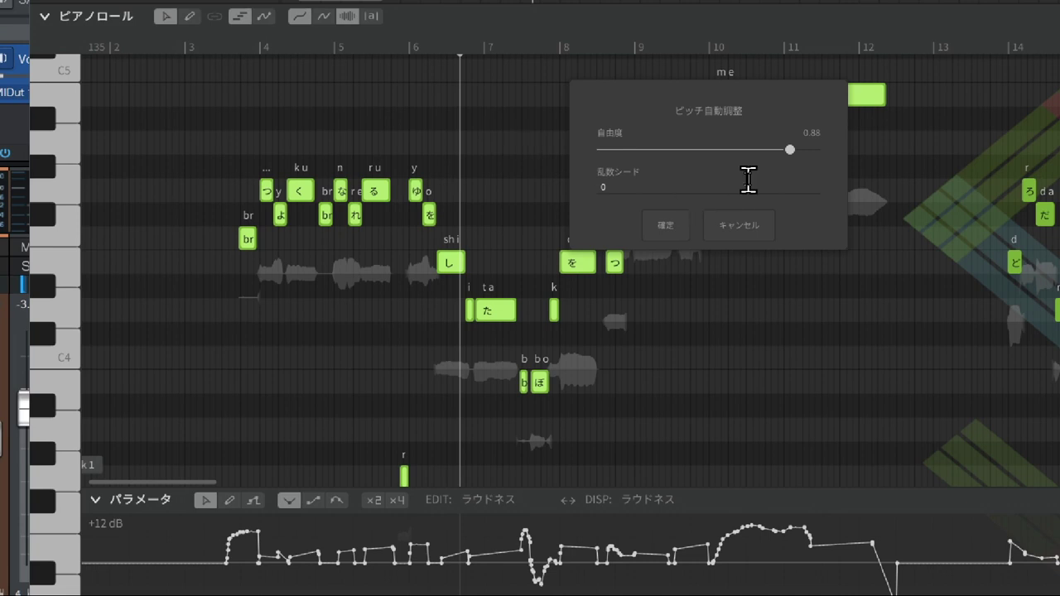
click(661, 221)
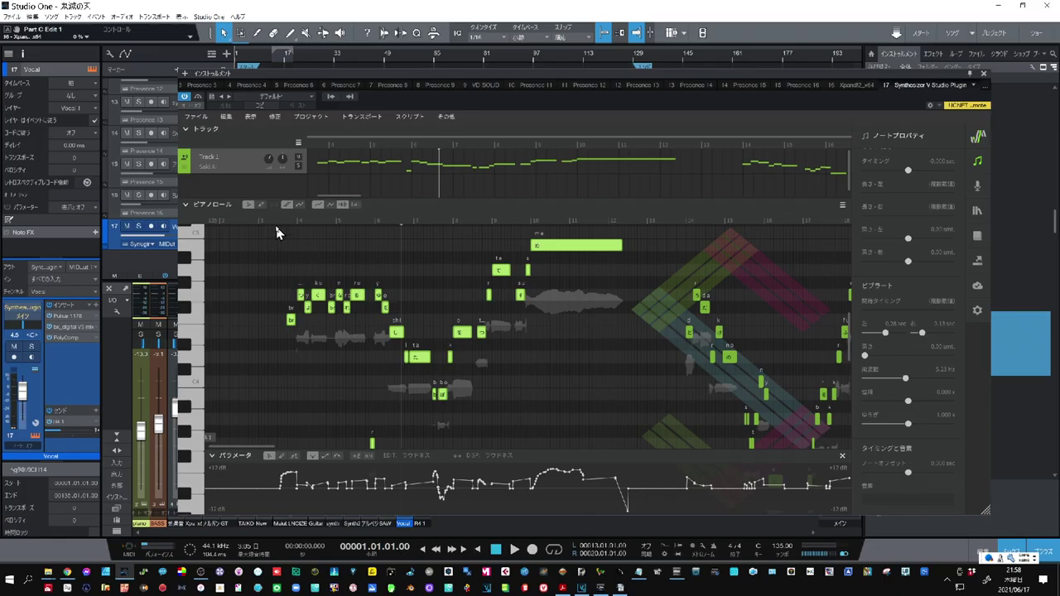
Play the phrase from just before the opening br note and stop during the long め note
click(278, 222)
key(space)
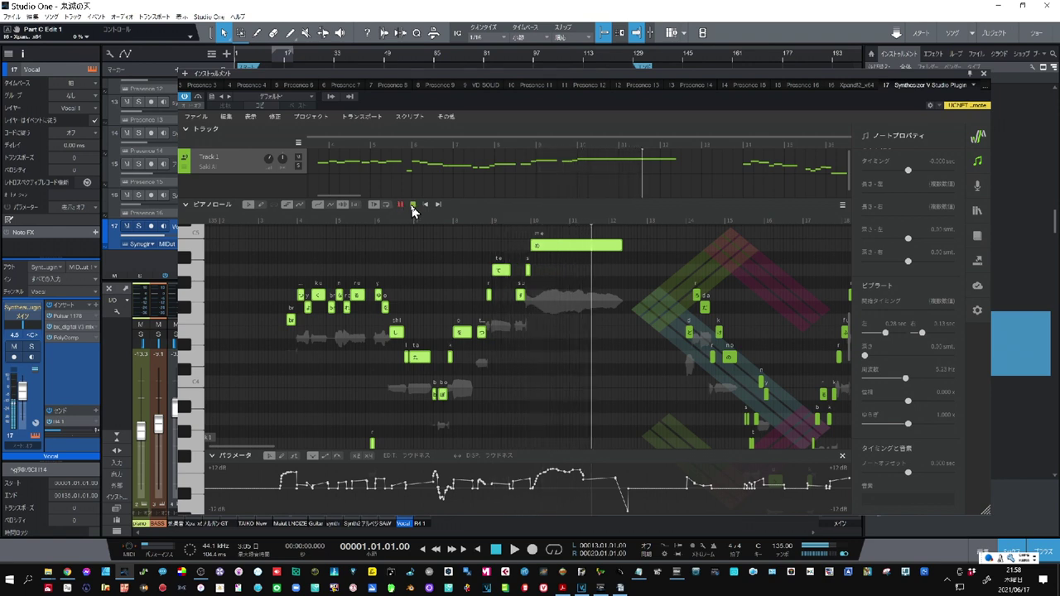
click(413, 206)
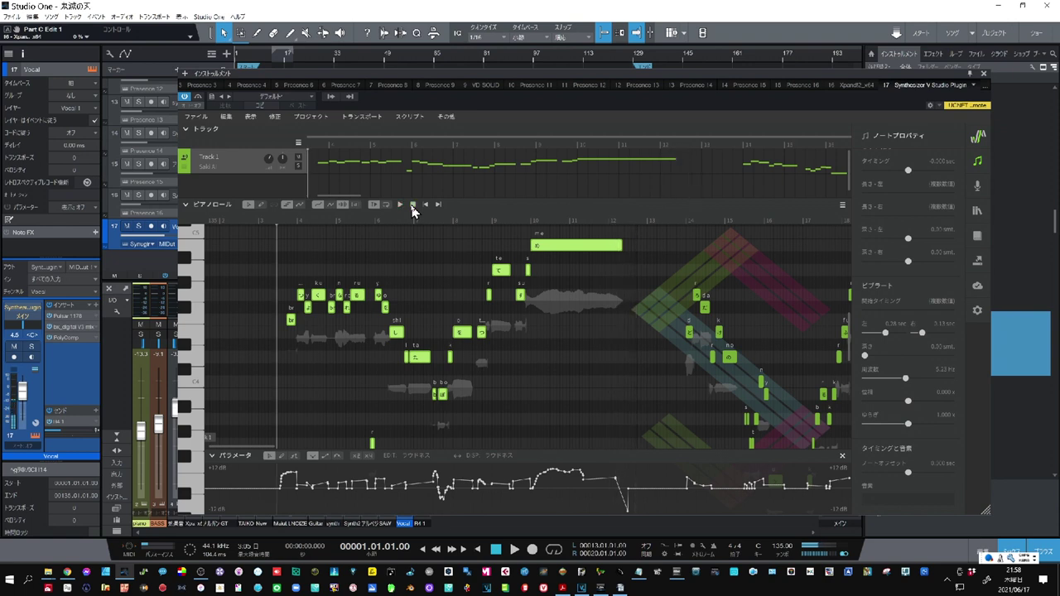
Select all notes through to the end of the song and apply ピッチ自動調整 to them with a raised 自由度
click(283, 276)
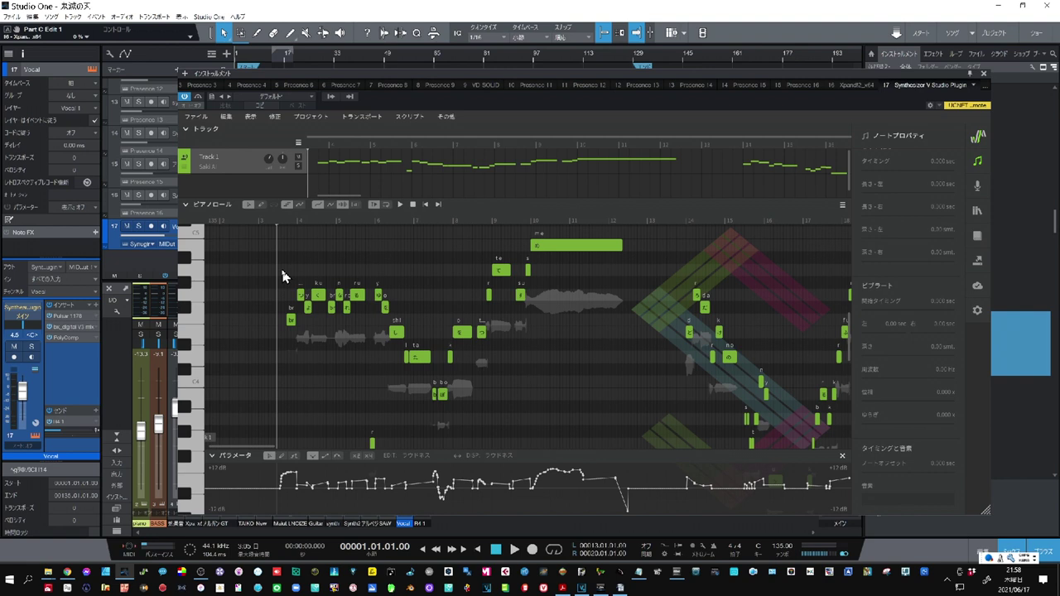
key(w)
drag(282, 276, 971, 484)
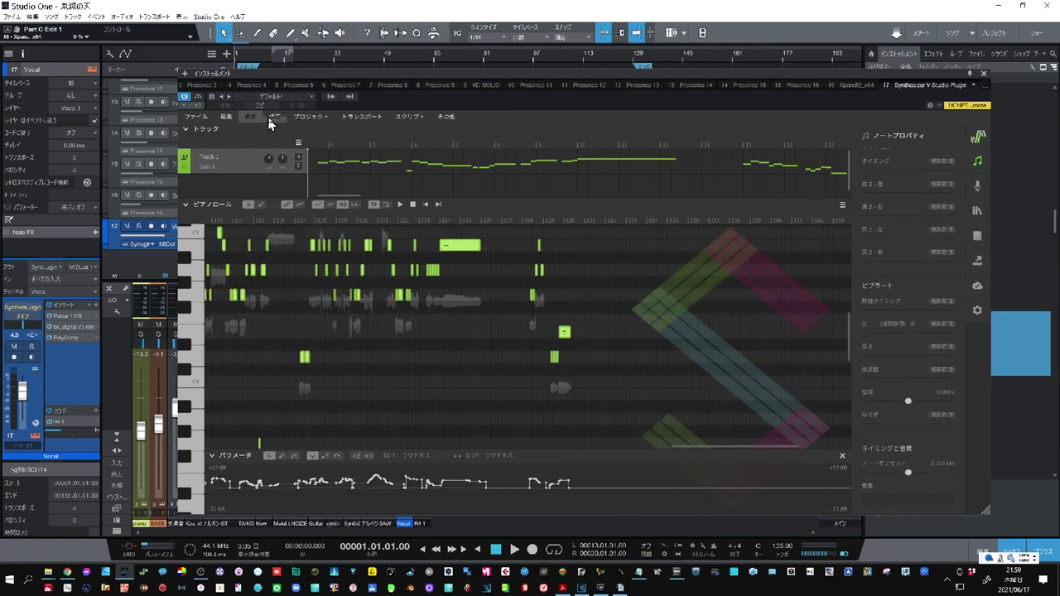
click(274, 119)
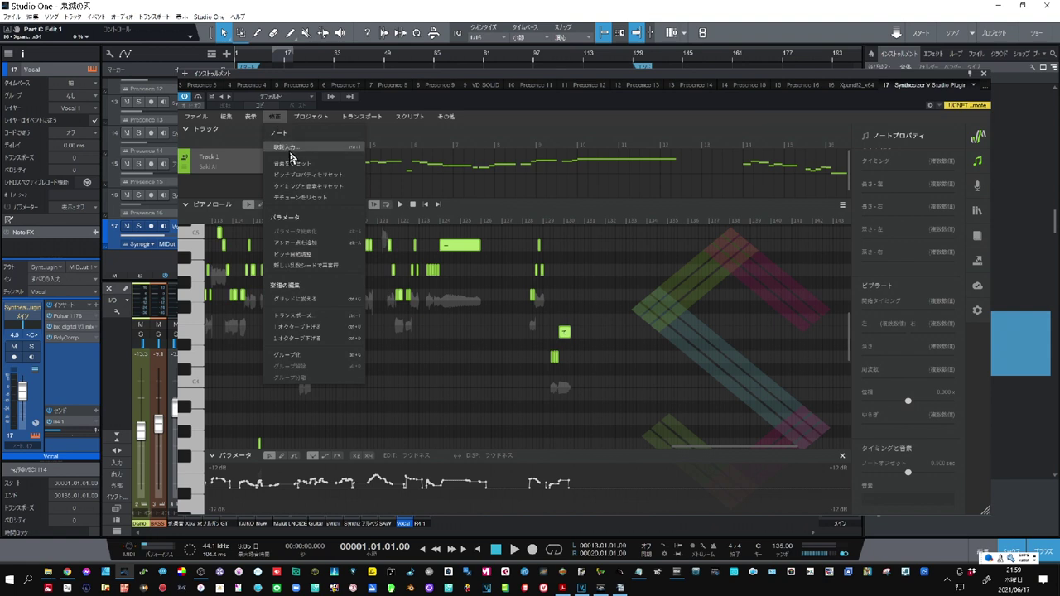
click(310, 257)
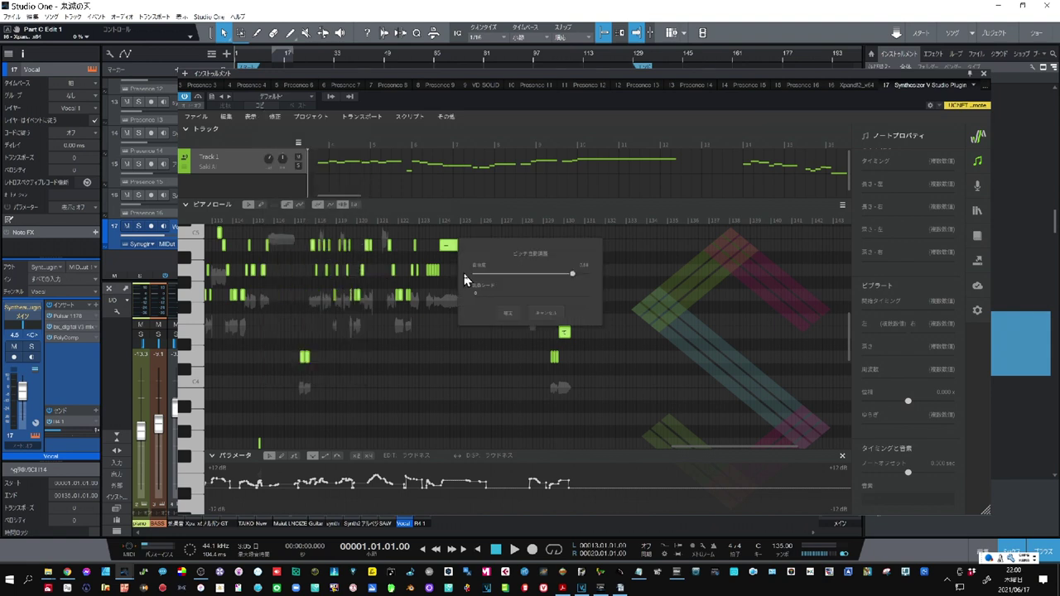
drag(574, 274, 594, 274)
click(507, 317)
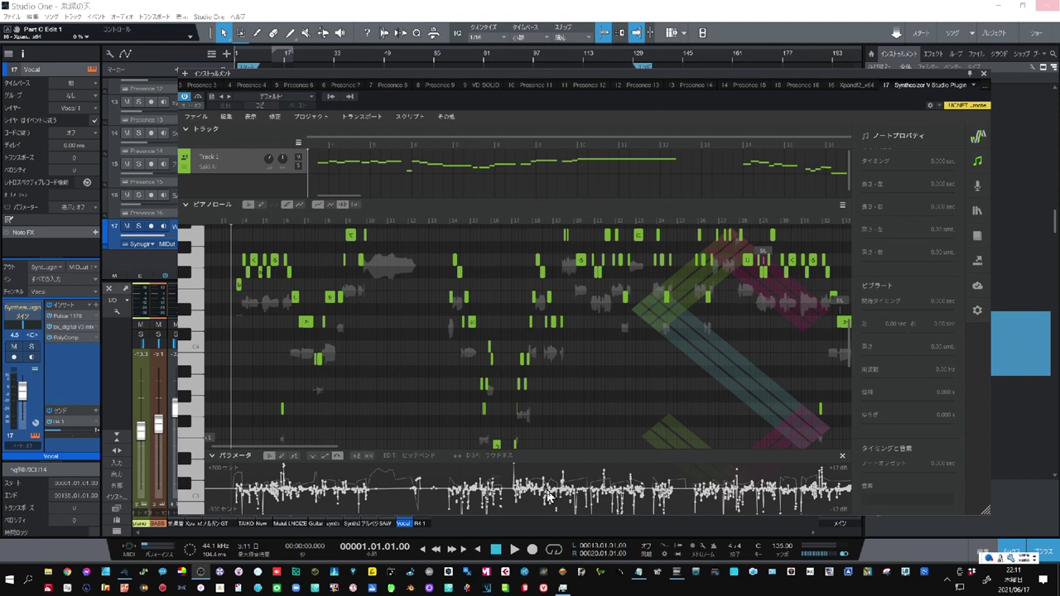
Select all control points of the ピッチベンド curve and simplify them to thin out the points
click(277, 117)
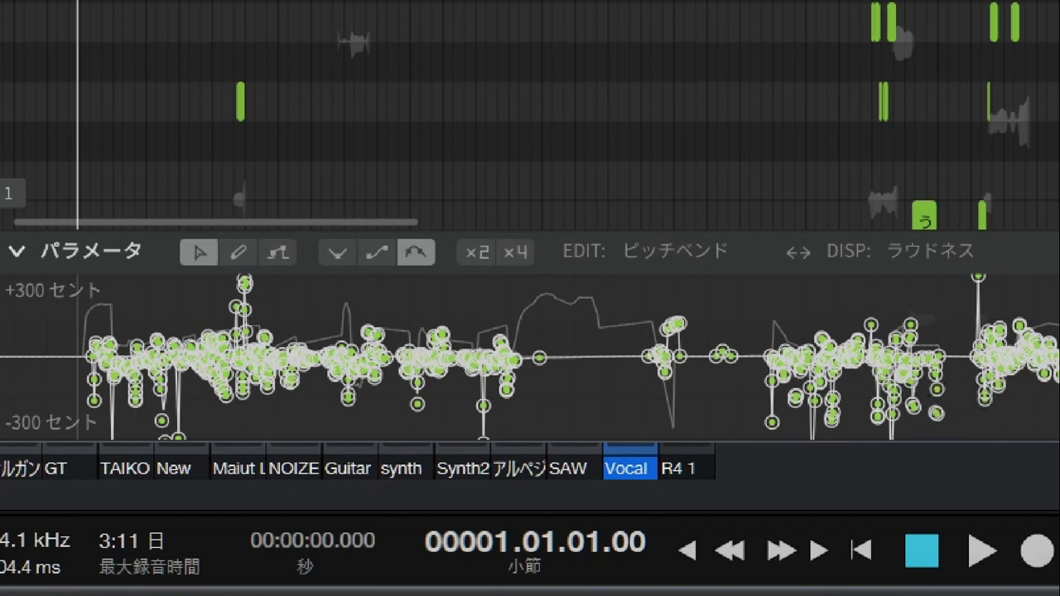
click(301, 65)
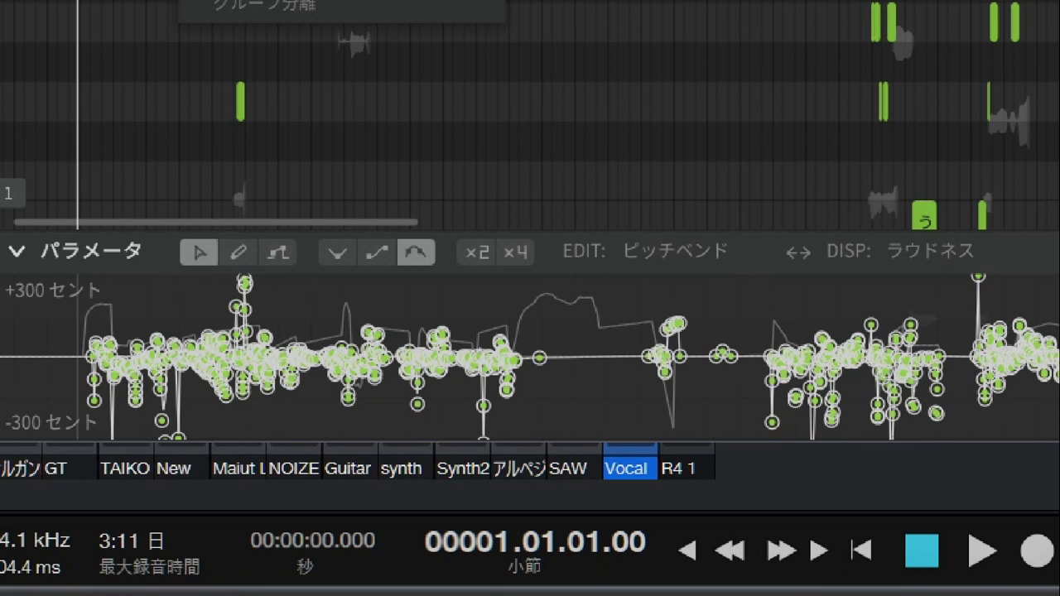
click(282, 1)
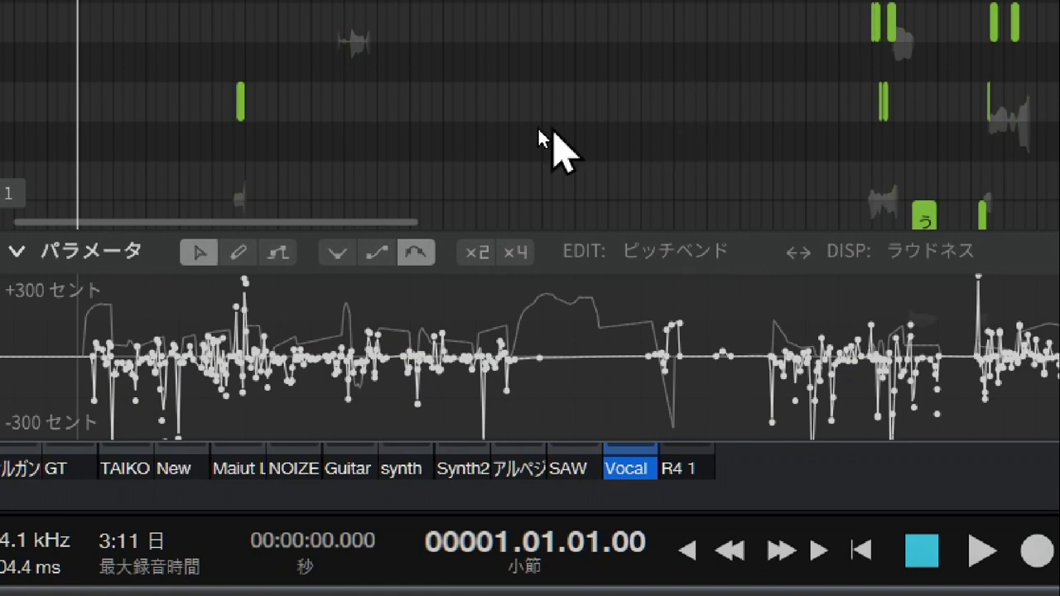
Inspect the thinned ピッチベンド curve up close, return to the opening phrase and play the song from the start
scroll(297, 132, up, 3)
scroll(297, 133, up, 5)
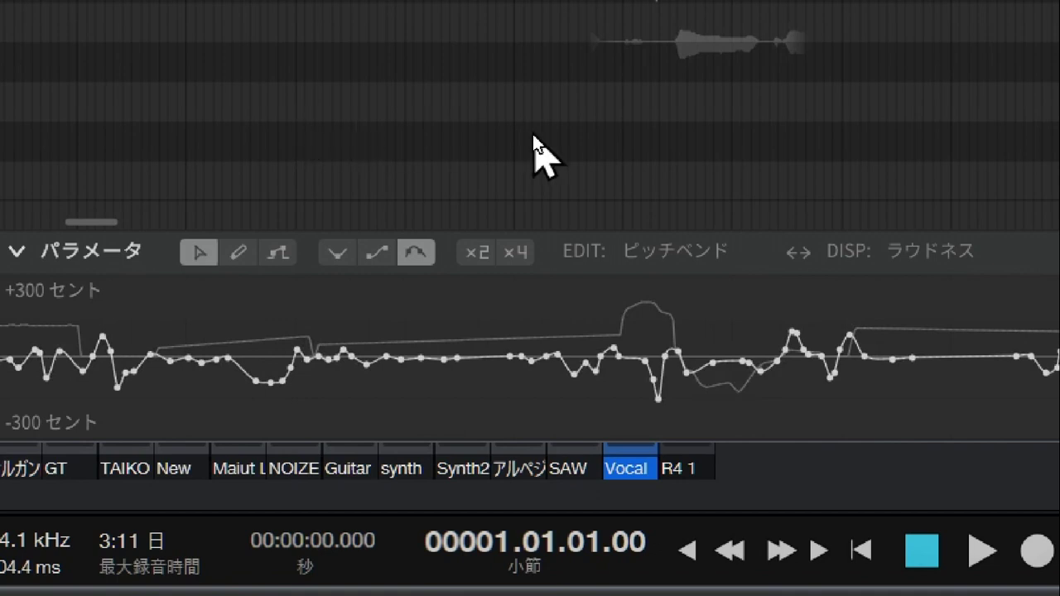
drag(102, 219, 66, 220)
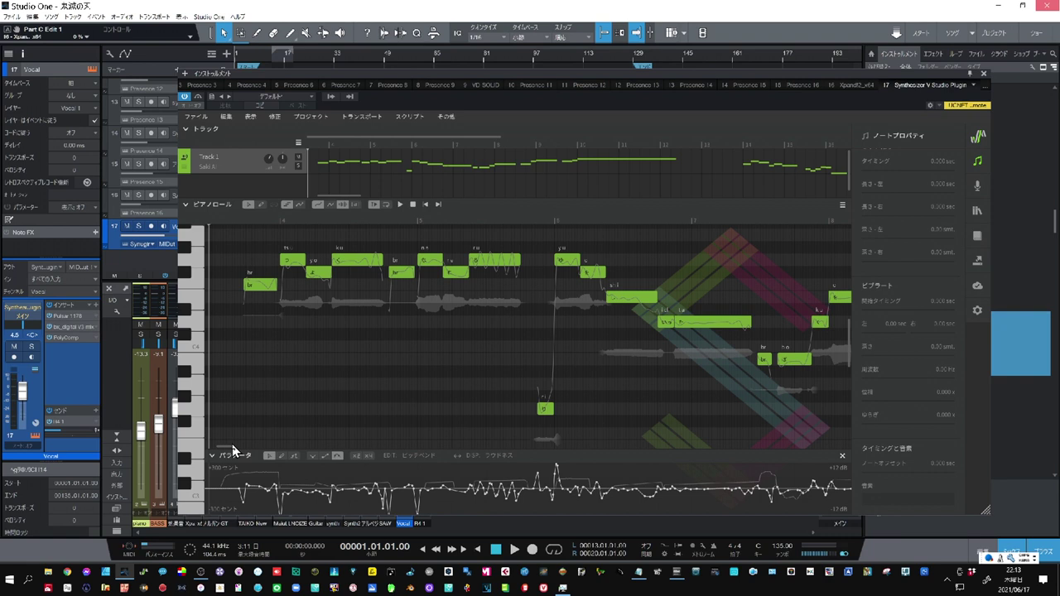
click(513, 550)
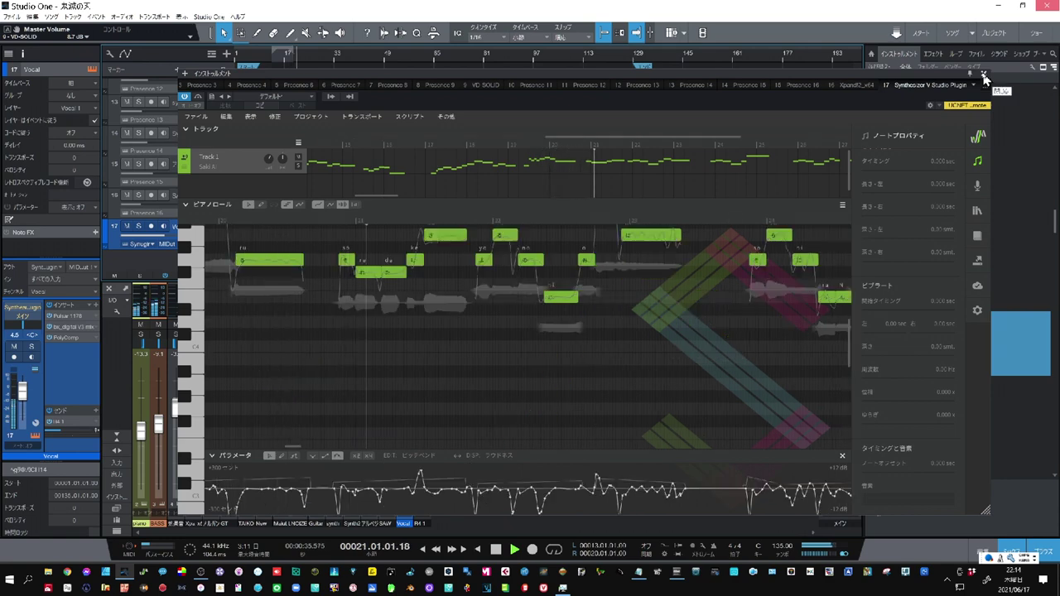
Close the vocal editor during playback, enlarge the mixer channels and raise the Vocal track's volume to -0.1 dB
click(985, 77)
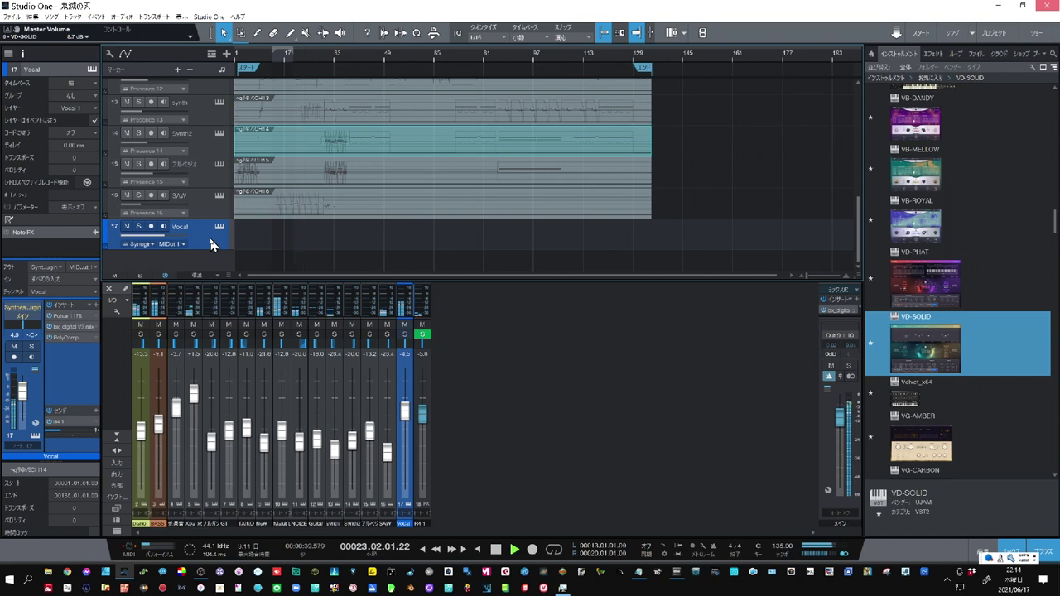
click(118, 452)
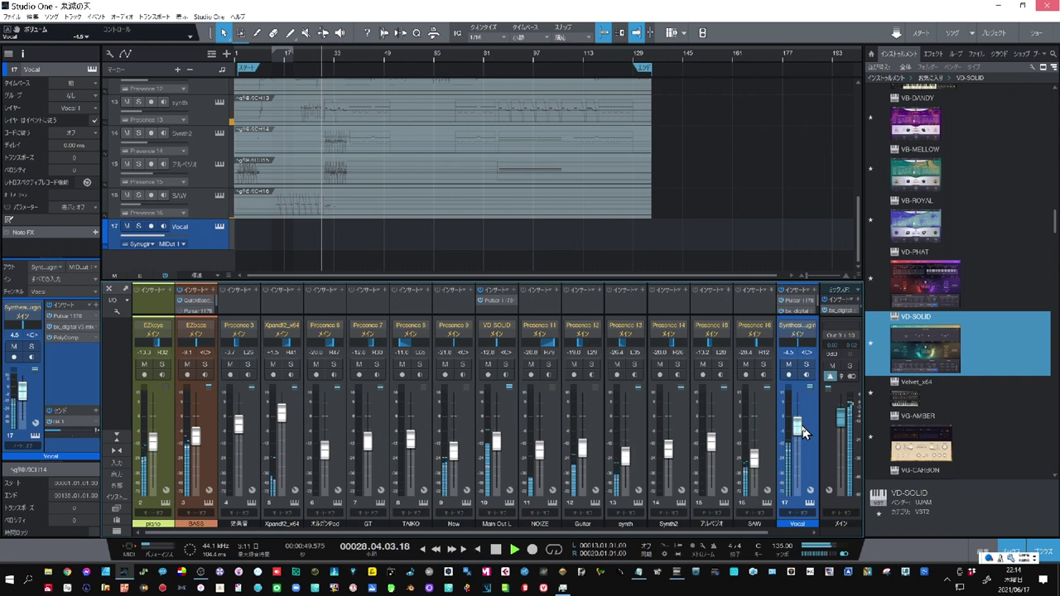
drag(802, 428, 804, 422)
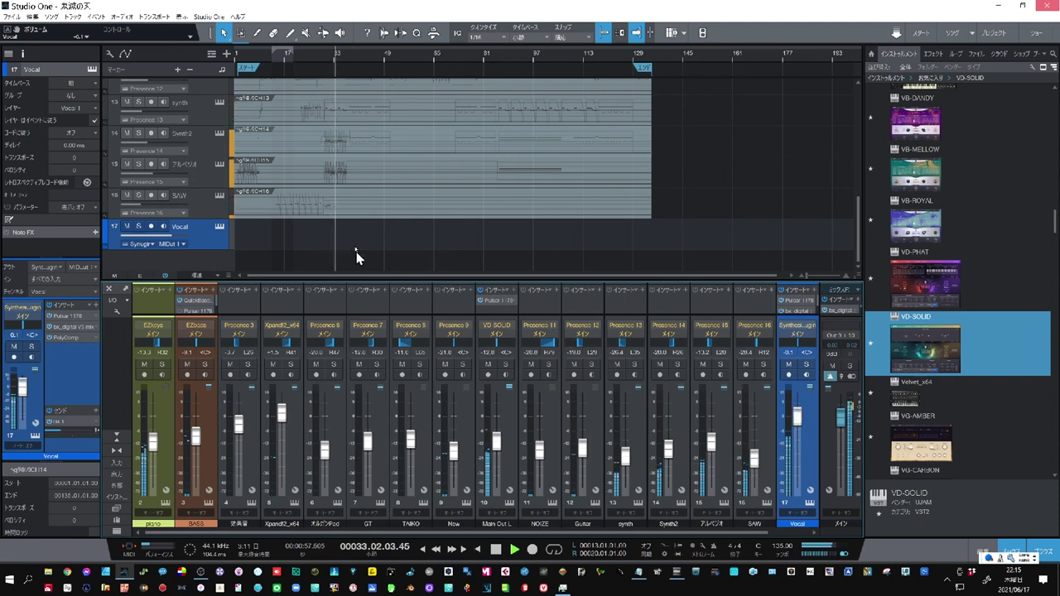
click(322, 55)
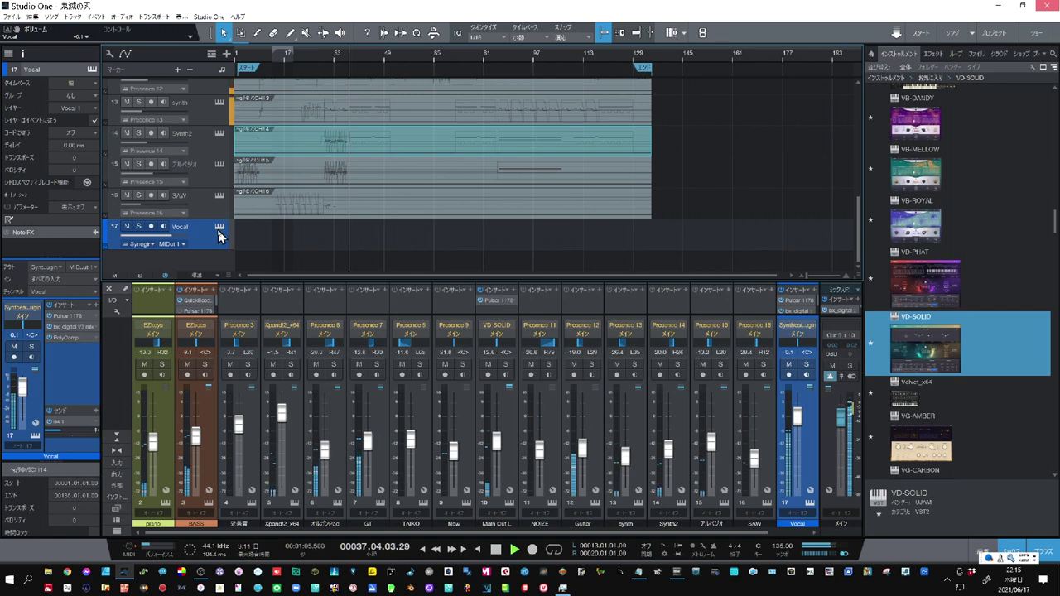
Reopen the Vocal track's instrument editor and redraw the pitch curve over the opening く note freehand with two upward bumps
click(220, 228)
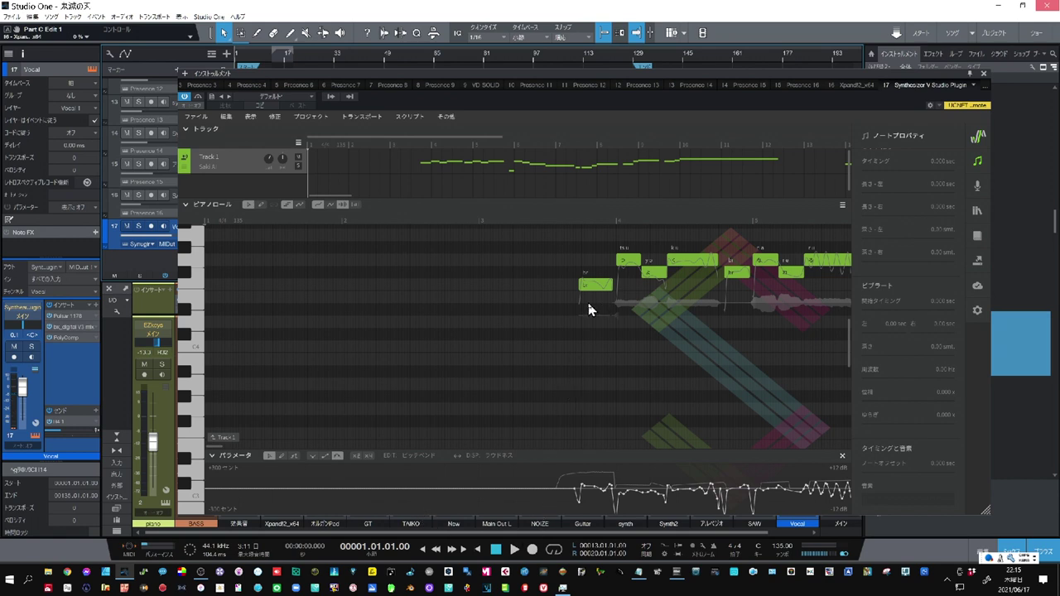
click(262, 206)
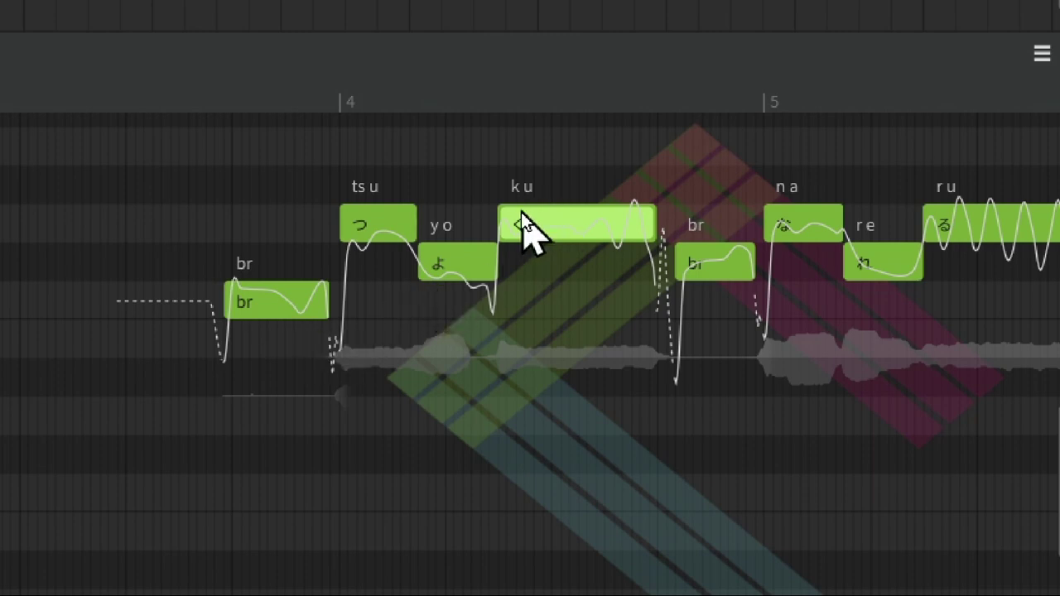
mouse_move(510, 231)
mouse_down()
mouse_move(543, 239)
mouse_move(548, 200)
mouse_move(560, 232)
mouse_move(589, 251)
mouse_move(618, 193)
mouse_move(658, 278)
mouse_up()
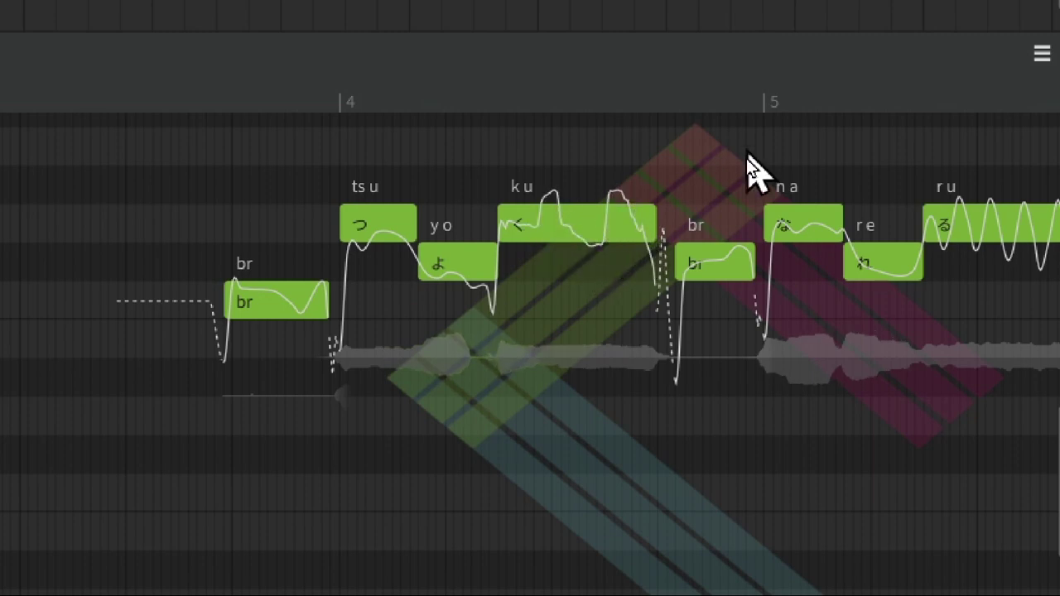